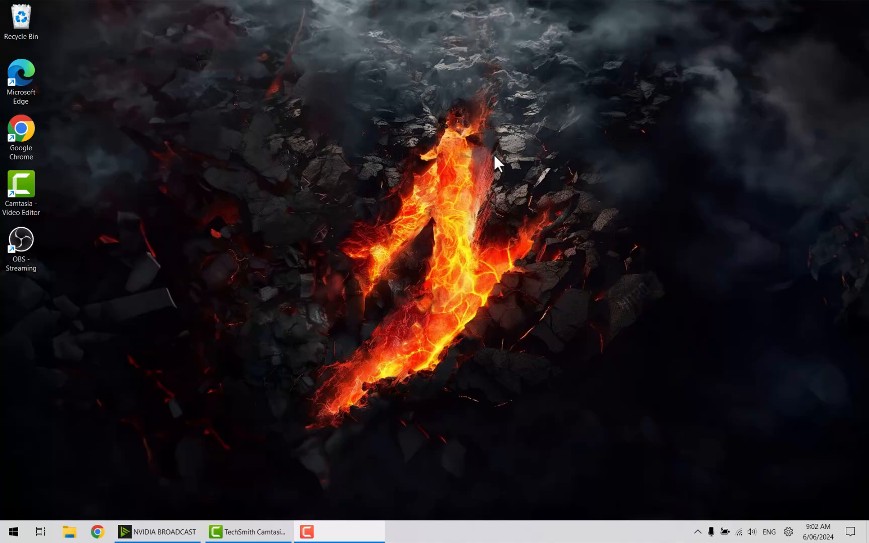
# Launch OBS Studio from the OBS - Streaming shortcut on the desktop.
pyautogui.click(15, 252)
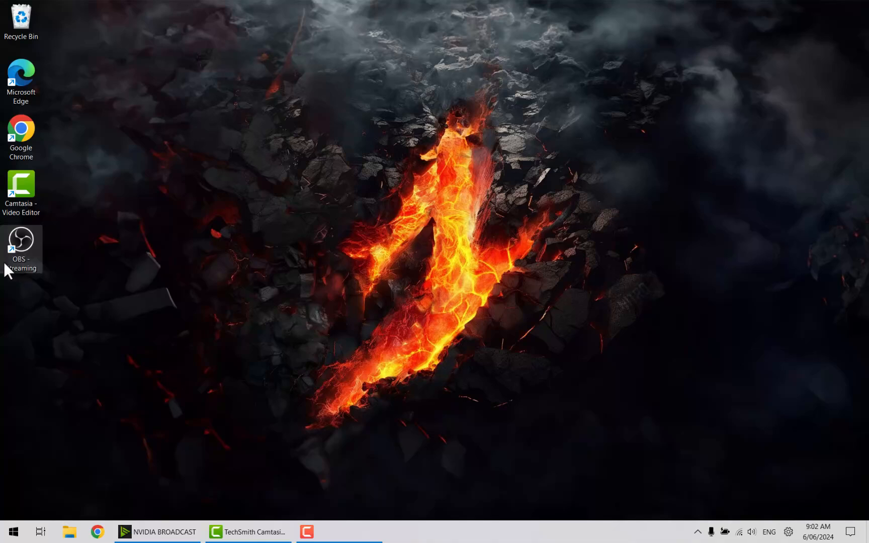
pyautogui.doubleClick(17, 250)
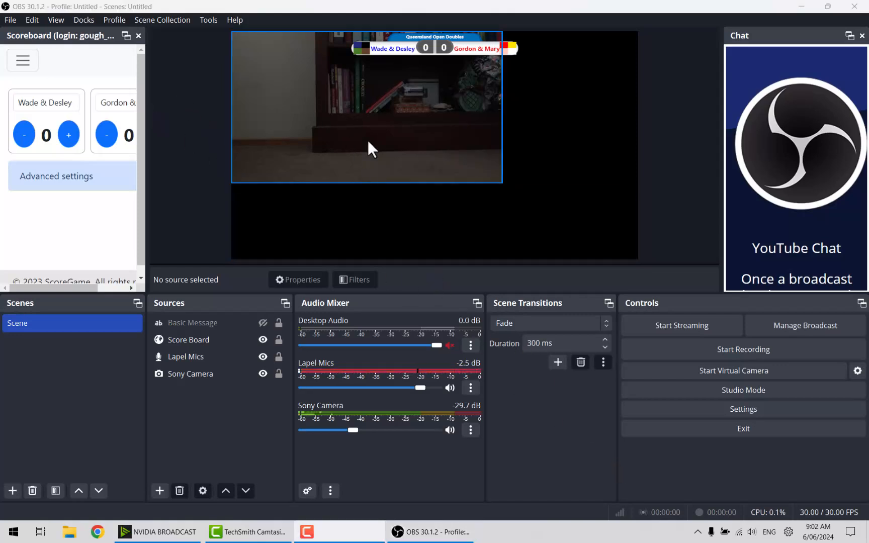
# Stretch the Sony Camera source to fill the whole preview canvas, then deselect it.
pyautogui.click(393, 128)
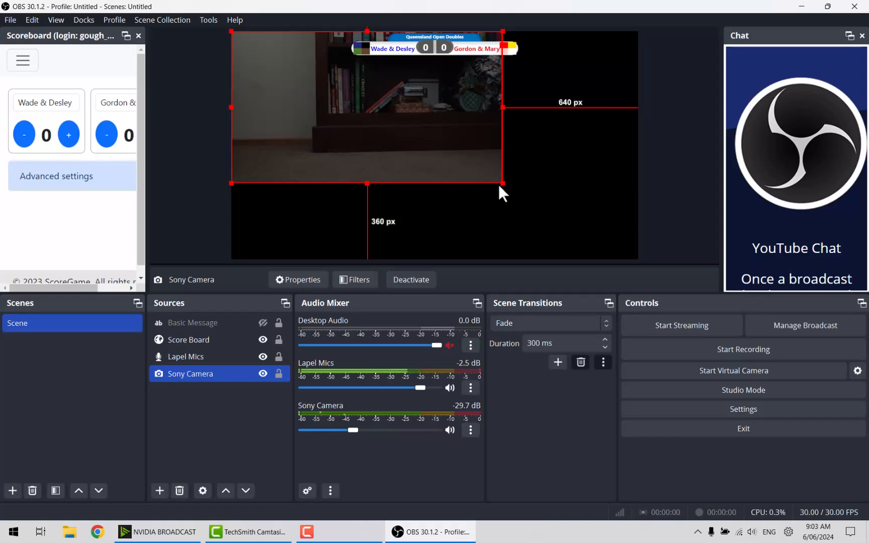
pyautogui.moveTo(503, 184); pyautogui.dragTo(627, 258)
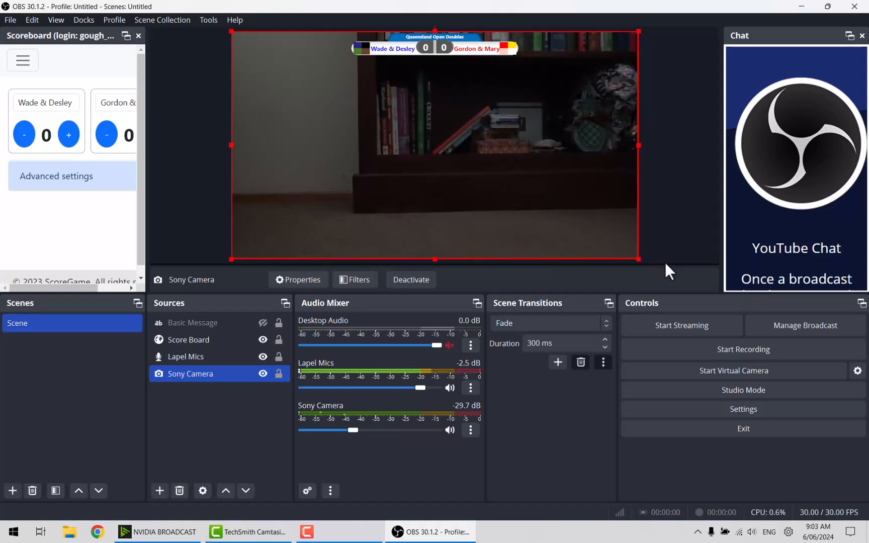
pyautogui.click(664, 225)
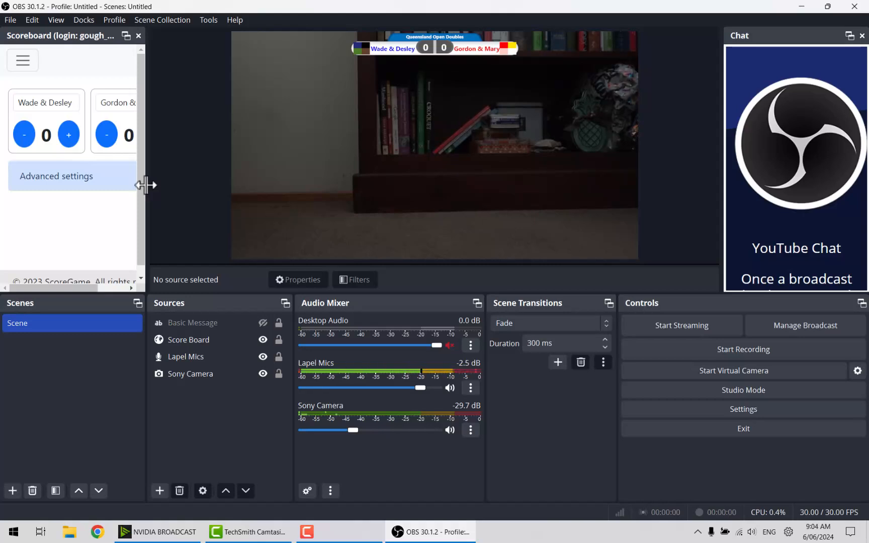
# Widen the Scoreboard dock to fit both team panels, try a score button, and open the Docks menu.
pyautogui.moveTo(146, 185); pyautogui.dragTo(223, 197)
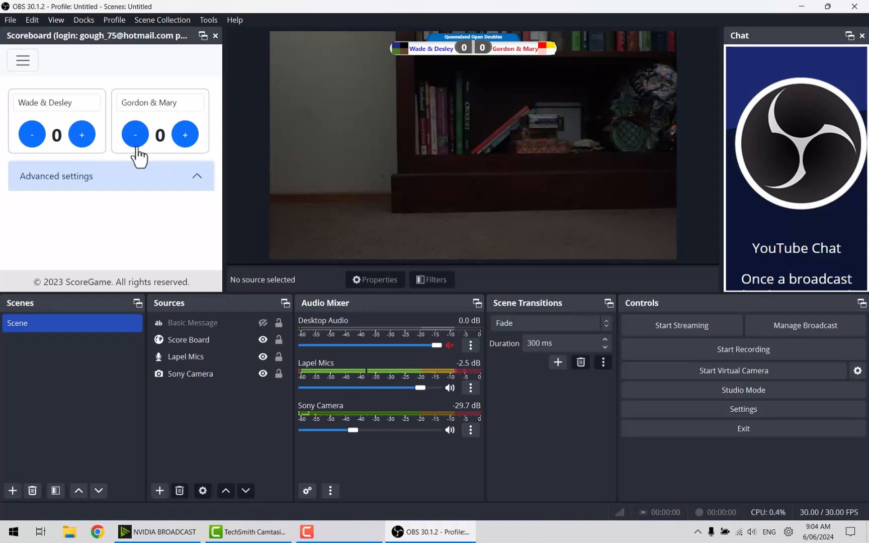
pyautogui.click(86, 142)
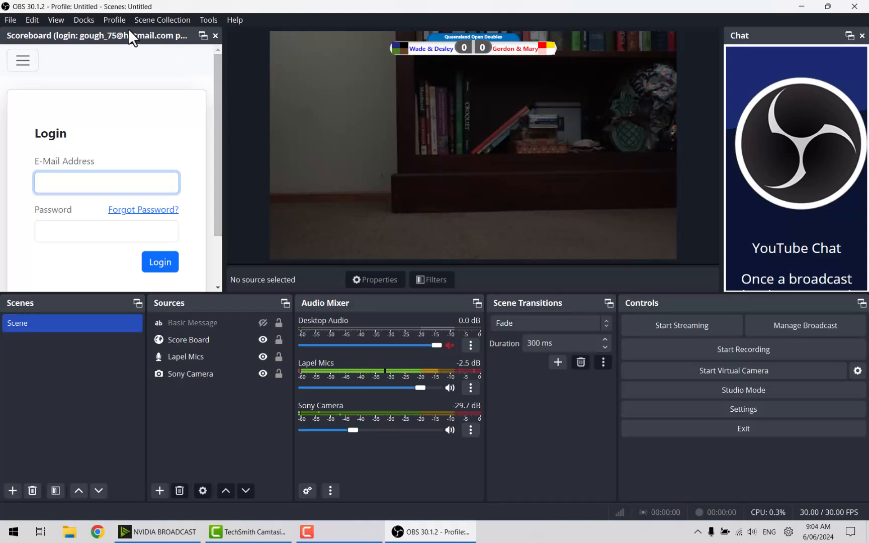
pyautogui.click(87, 20)
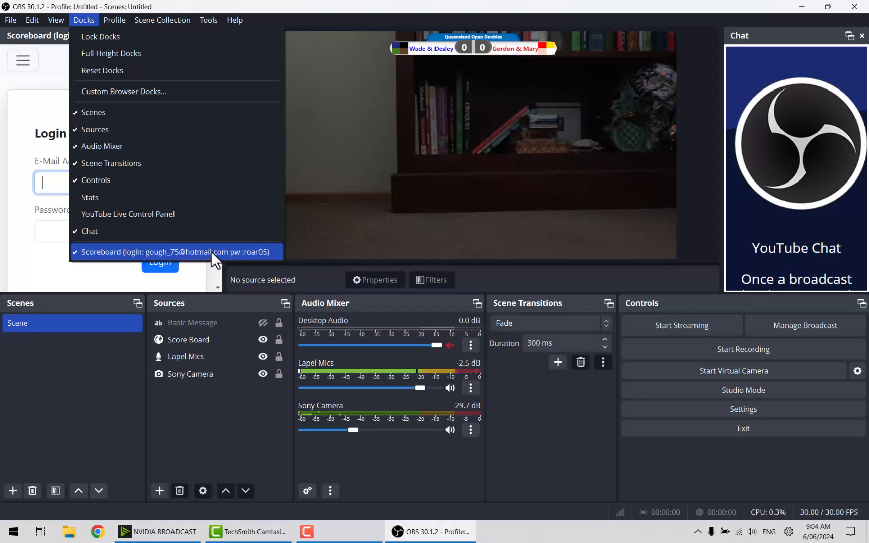
# Log in to ScoreGame in the Scoreboard dock with the account e-mail and password.
pyautogui.click(26, 252)
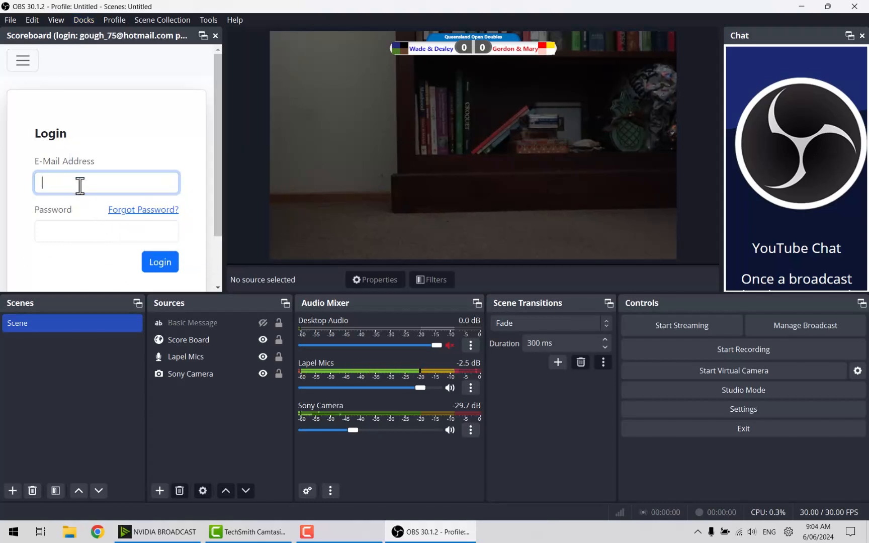
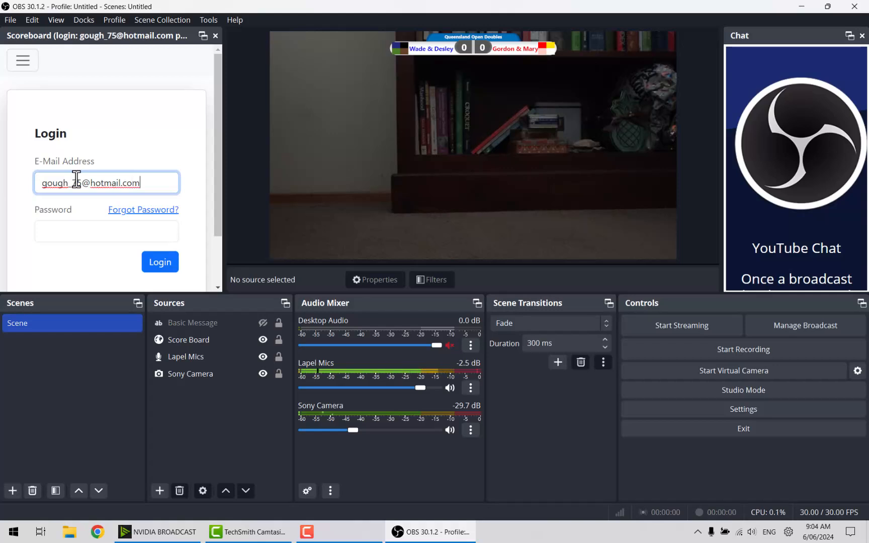
pyautogui.click(61, 236)
pyautogui.write('•••••')
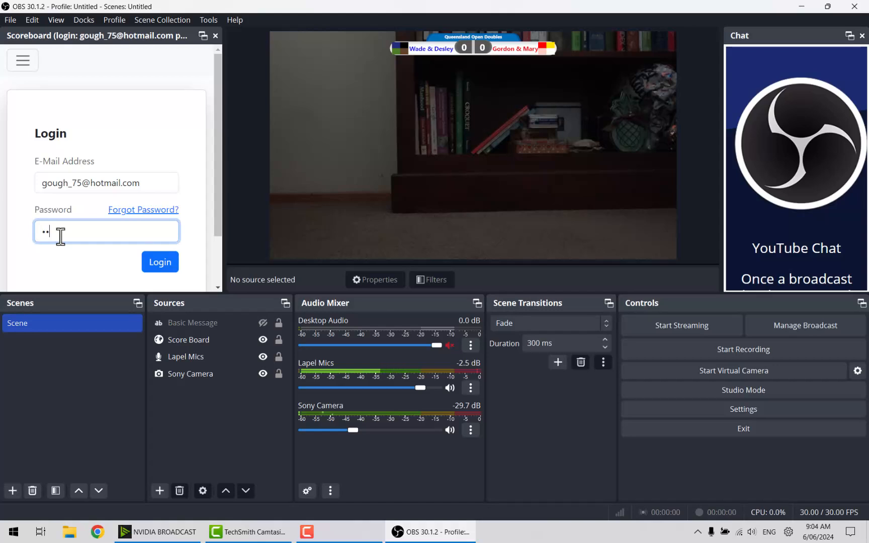
pyautogui.write('•')
pyautogui.click(160, 276)
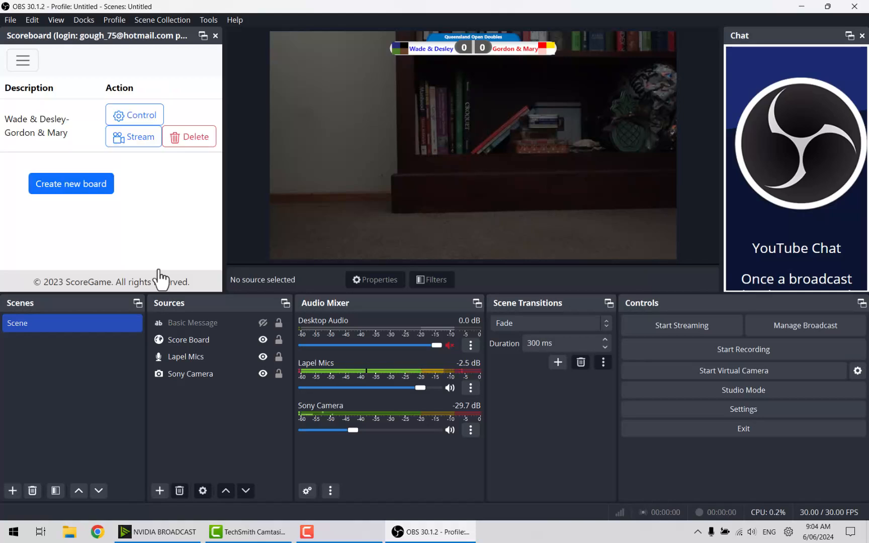
pyautogui.click(125, 117)
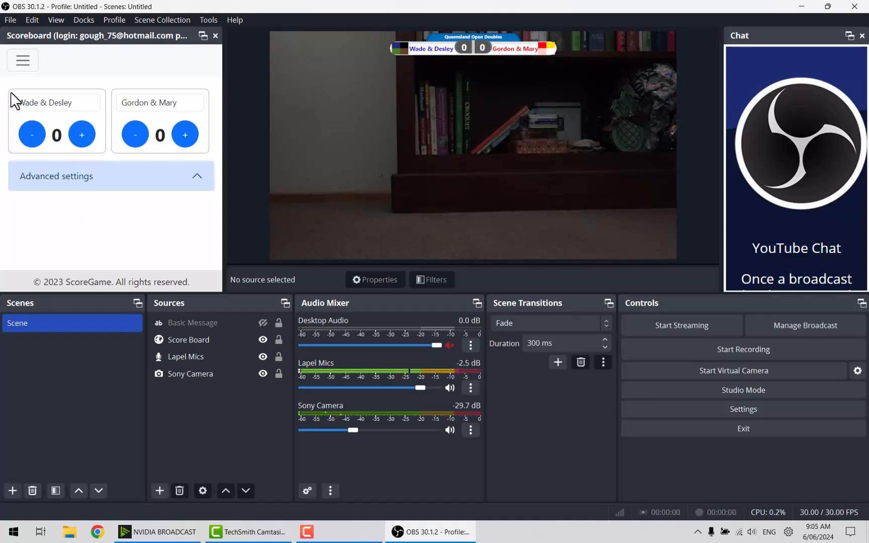
pyautogui.click(95, 103)
pyautogui.press('BackSpace')
pyautogui.press('BackSpace')
pyautogui.press('BackSpace')
pyautogui.press('BackSpace')
pyautogui.press('BackSpace')
pyautogui.press('BackSpace')
pyautogui.press('BackSpace')
pyautogui.press('BackSpace')
pyautogui.press('BackSpace')
pyautogui.press('BackSpace')
pyautogui.press('BackSpace')
pyautogui.press('BackSpace')
pyautogui.press('BackSpace')
pyautogui.write('er')
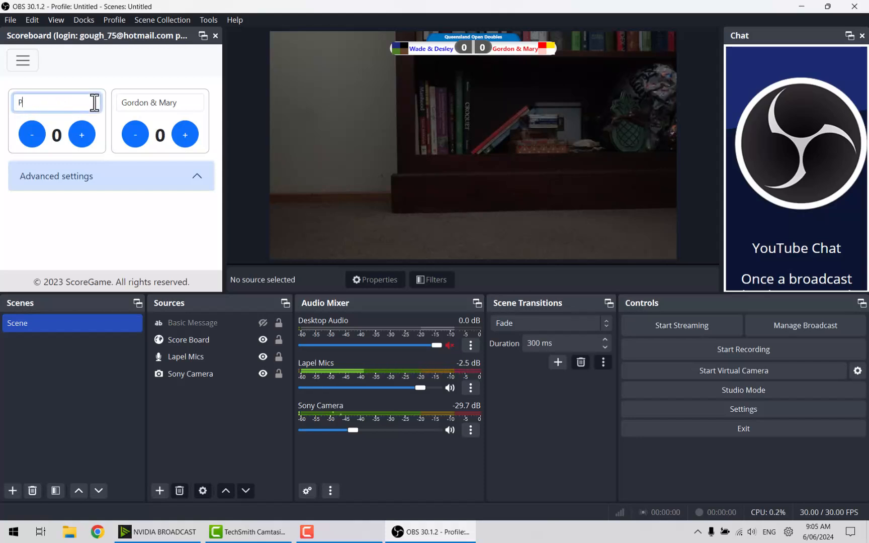
pyautogui.press('BackSpace')
pyautogui.press('BackSpace')
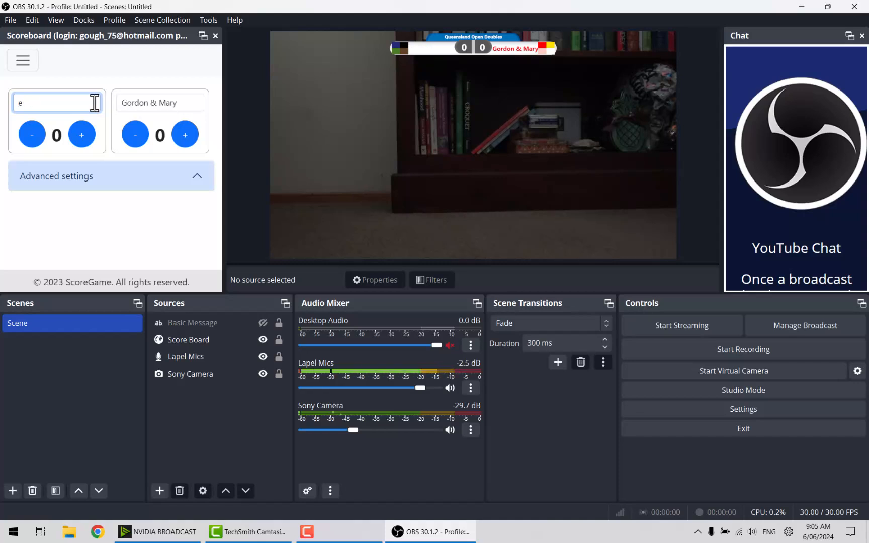
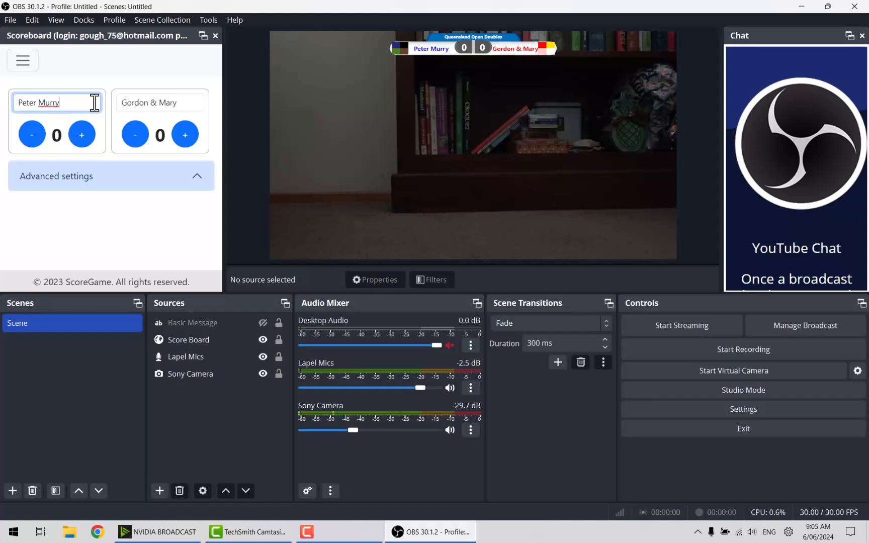
pyautogui.write('ey')
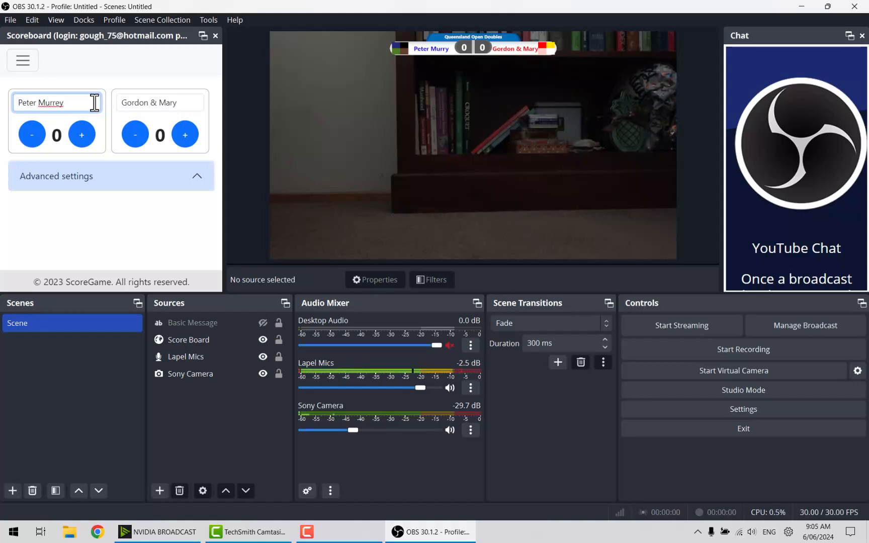
pyautogui.press('BackSpace')
pyautogui.press('BackSpace')
pyautogui.write('y')
pyautogui.click(135, 217)
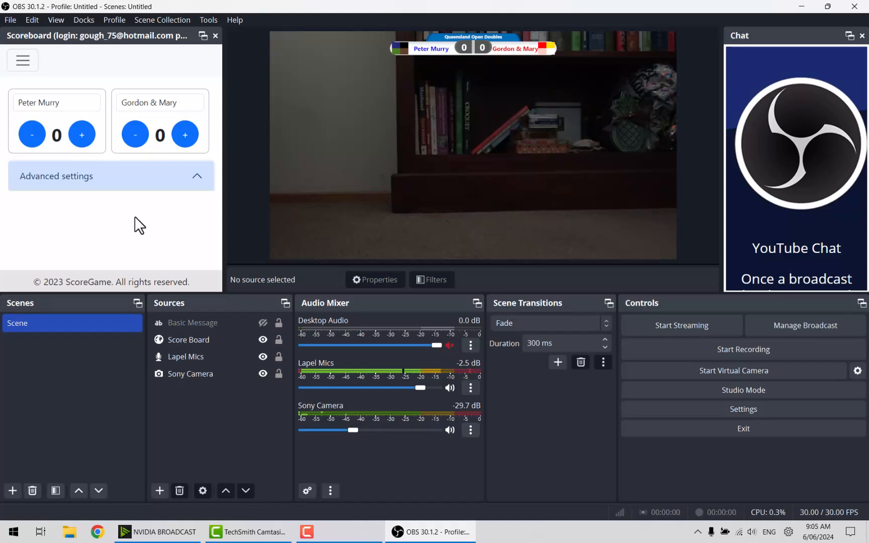
pyautogui.click(39, 103)
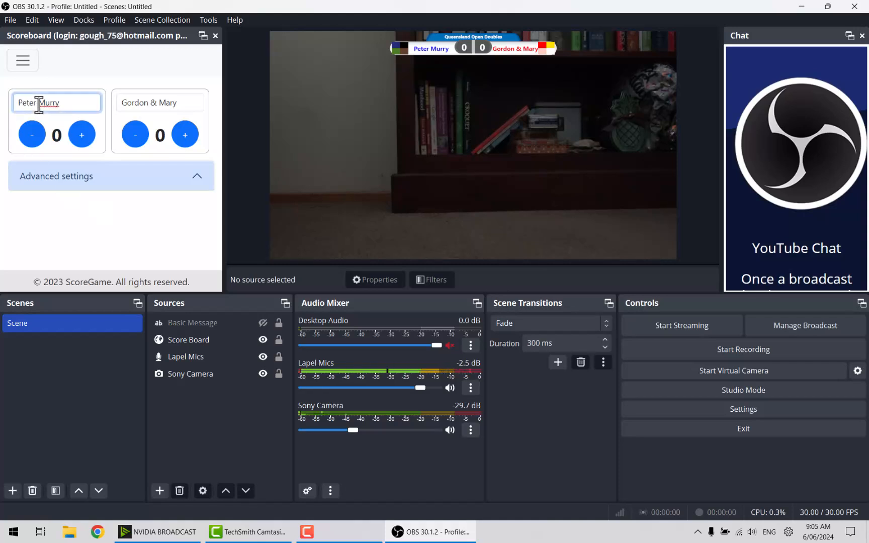
pyautogui.write('&')
# Append a long test suffix to the second team's name and confirm it.
pyautogui.click(173, 105)
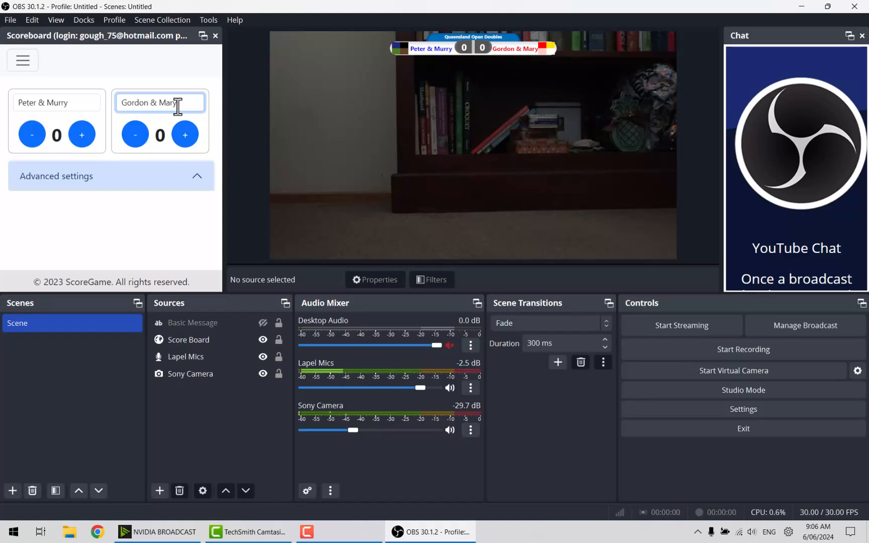
pyautogui.write('etrs')
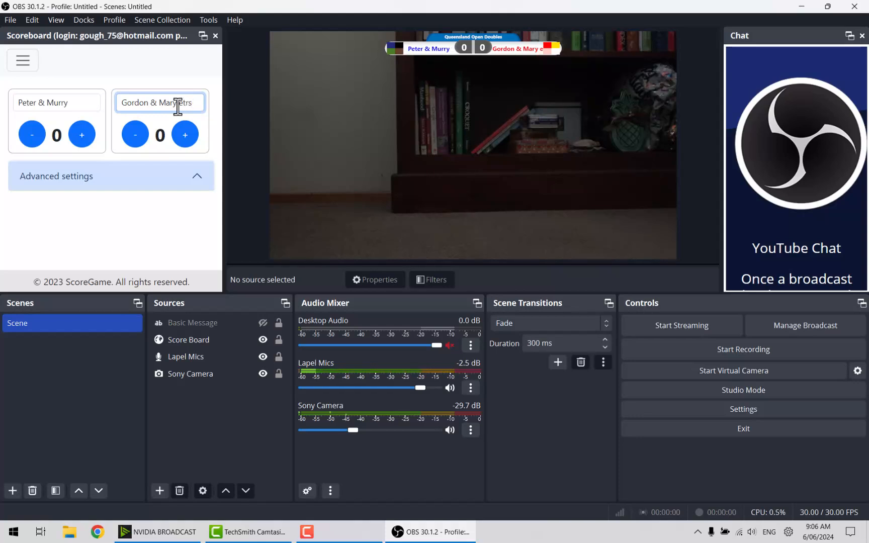
pyautogui.write('a')
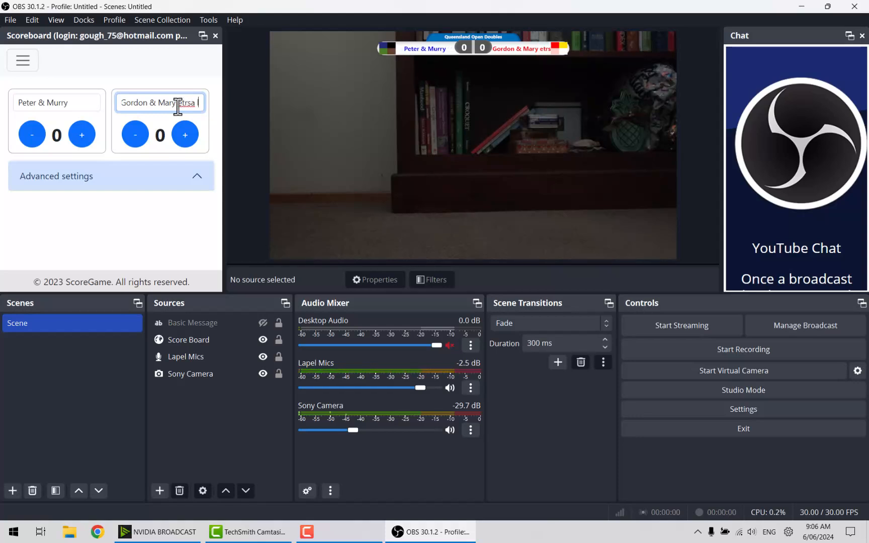
pyautogui.write(' long r')
pyautogui.write('ame')
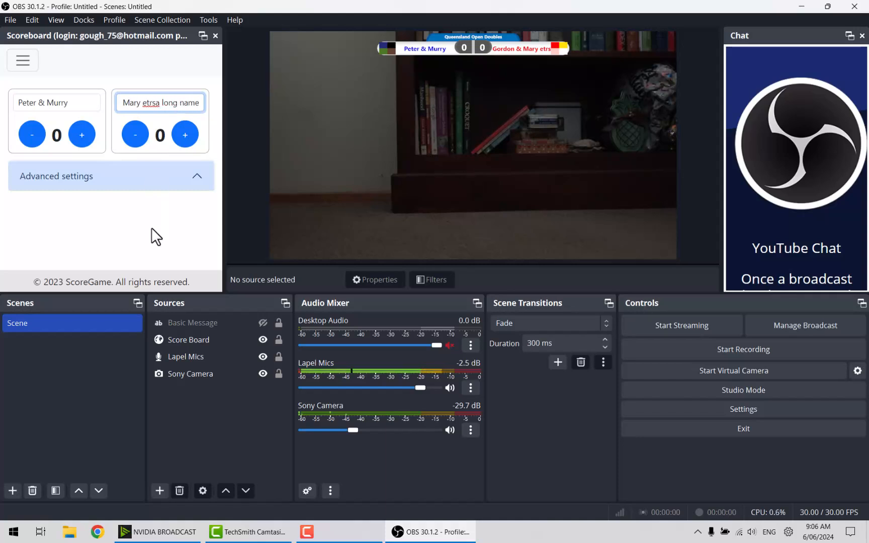
pyautogui.press('Return')
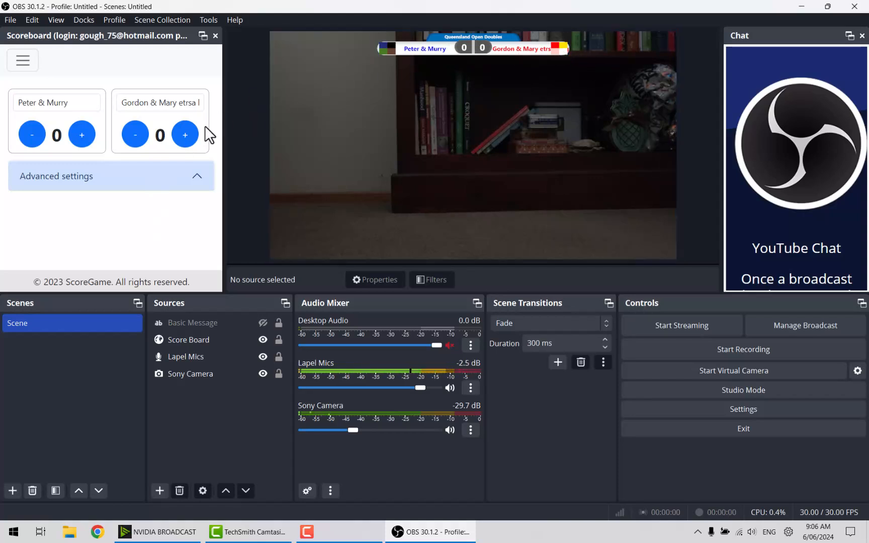
# Trim the second team's name back to 'Gordon & Mary'.
pyautogui.click(178, 107)
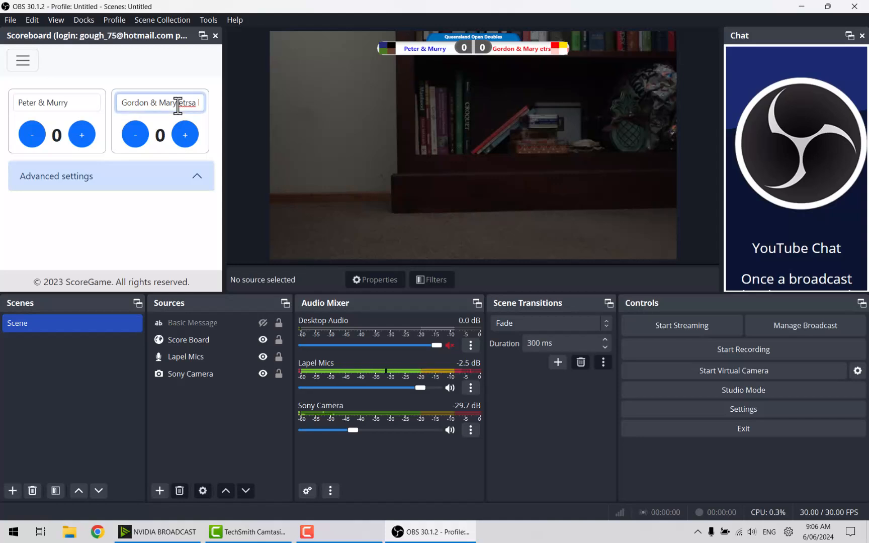
pyautogui.press('Delete')
pyautogui.press('Delete')
pyautogui.press('Delete')
pyautogui.press('Delete')
pyautogui.press('Delete')
pyautogui.press('Delete')
pyautogui.press('Delete')
pyautogui.press('Delete')
pyautogui.press('Delete')
pyautogui.press('Delete')
pyautogui.press('Delete')
pyautogui.press('Delete')
pyautogui.press('Delete')
pyautogui.press('Delete')
pyautogui.press('Delete')
pyautogui.press('BackSpace')
pyautogui.press('BackSpace')
pyautogui.press('BackSpace')
pyautogui.press('BackSpace')
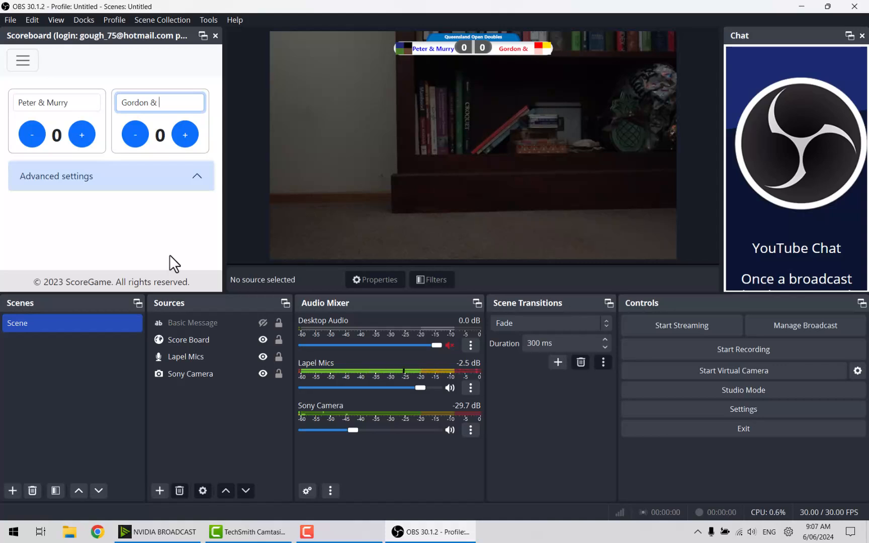
pyautogui.write('M')
pyautogui.press('BackSpace')
pyautogui.press('BackSpace')
pyautogui.write('Mary')
# Apply Gordon & Mary, then add and remove points for each team, ending at 0–0.
pyautogui.click(89, 135)
pyautogui.click(83, 135)
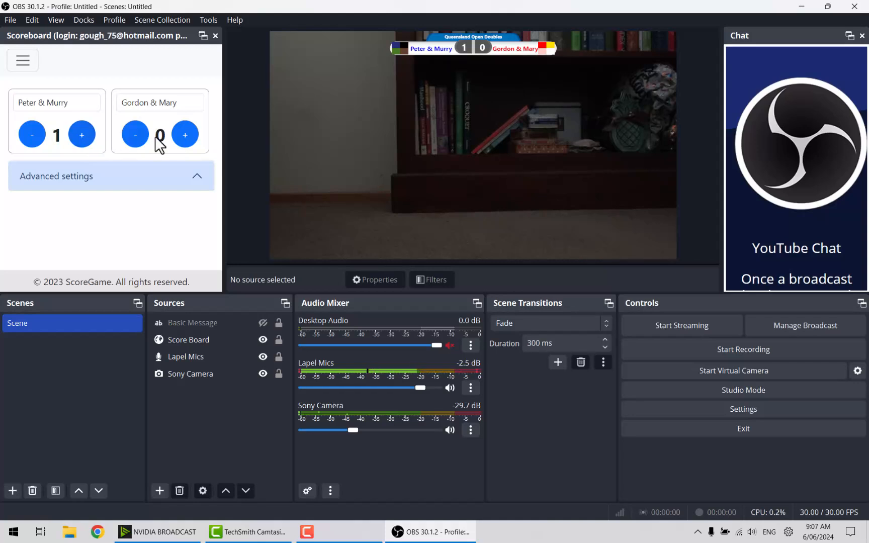
pyautogui.click(185, 136)
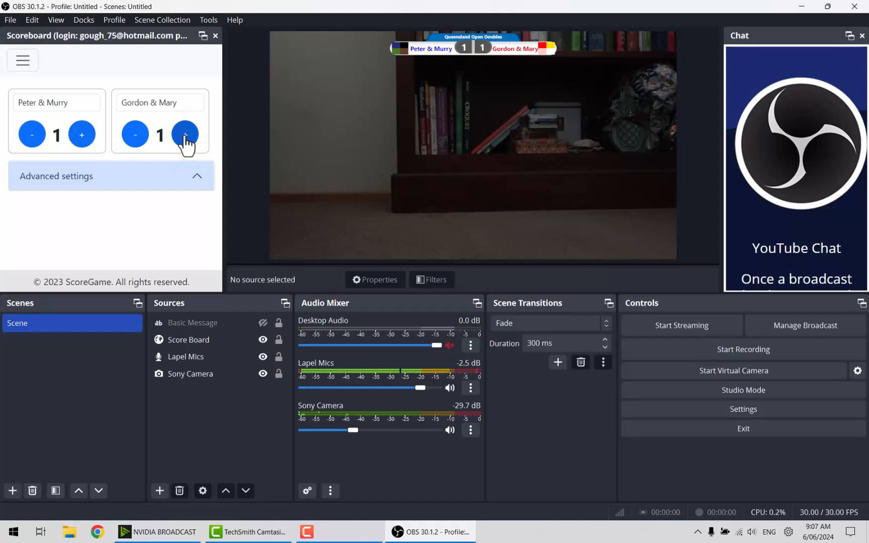
pyautogui.click(185, 134)
pyautogui.click(137, 141)
pyautogui.click(137, 141)
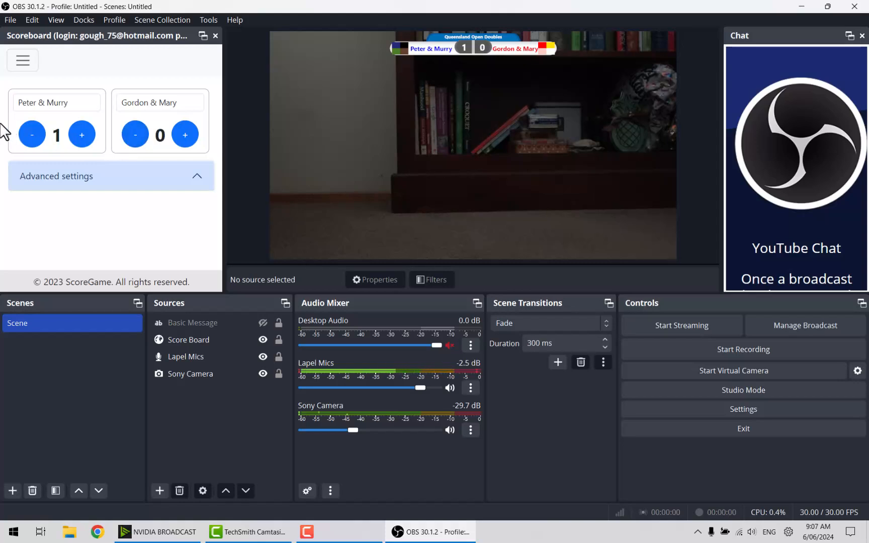
pyautogui.click(31, 141)
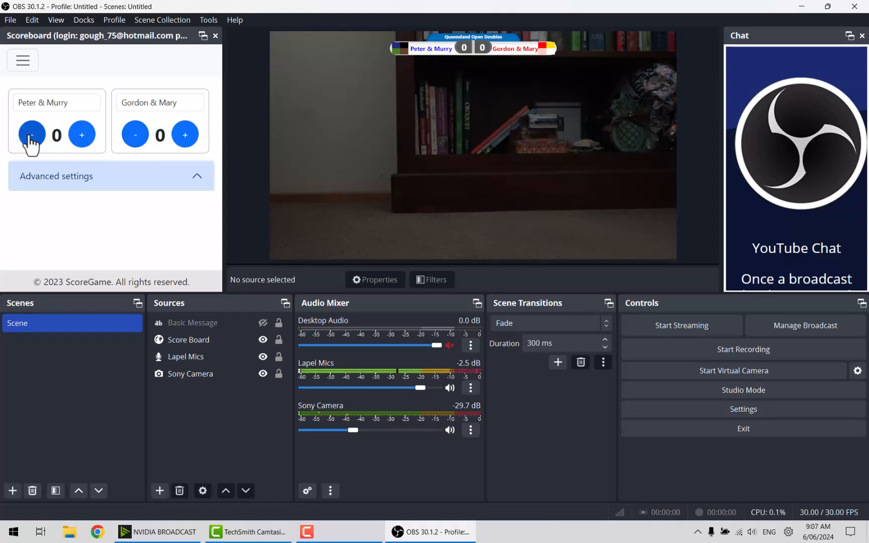
pyautogui.click(71, 99)
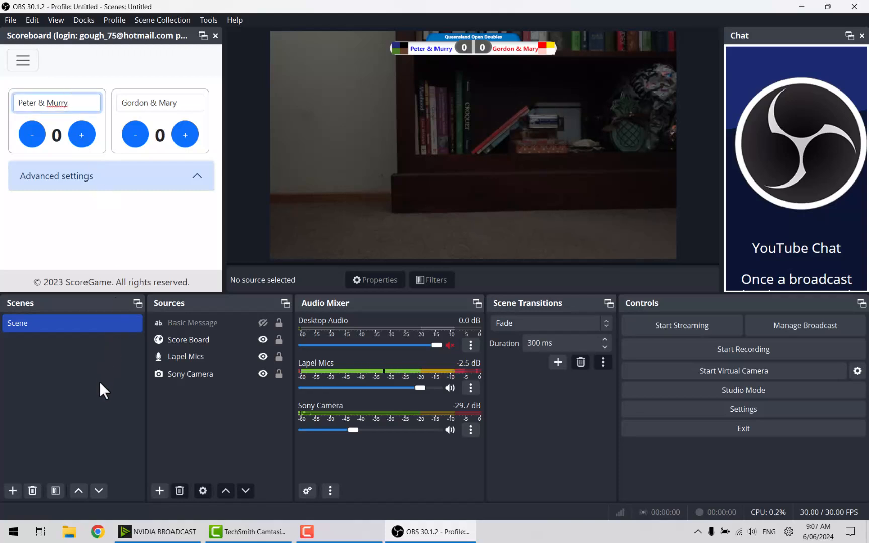
pyautogui.click(98, 425)
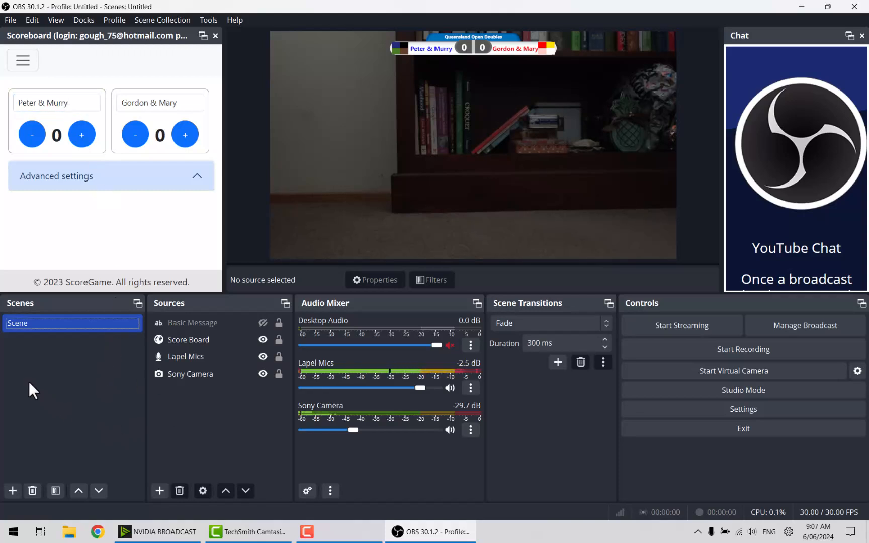
pyautogui.doubleClick(32, 328)
pyautogui.click(187, 333)
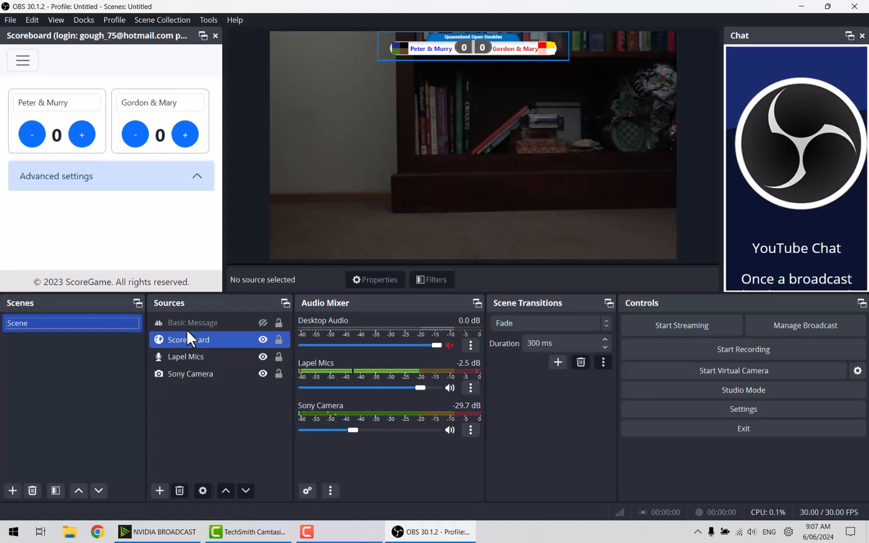
pyautogui.click(213, 408)
pyautogui.click(214, 325)
pyautogui.click(205, 353)
pyautogui.click(201, 388)
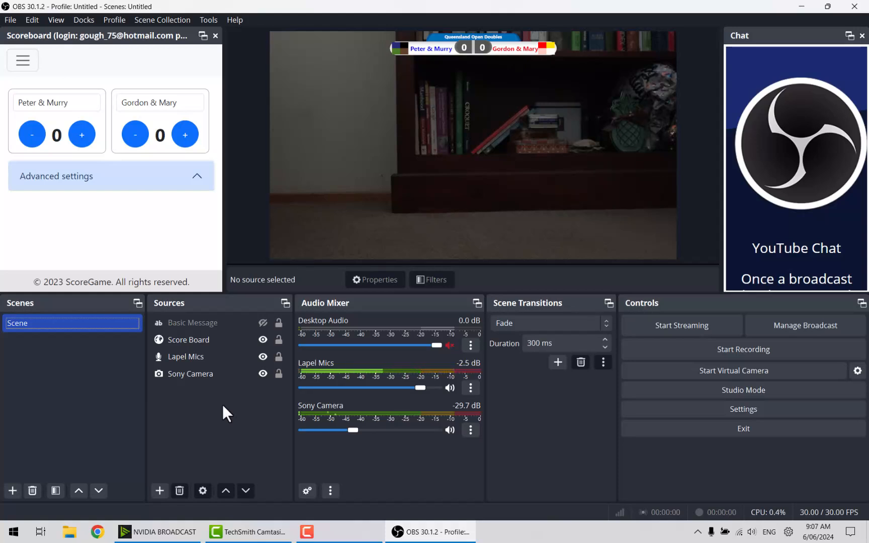
pyautogui.click(208, 375)
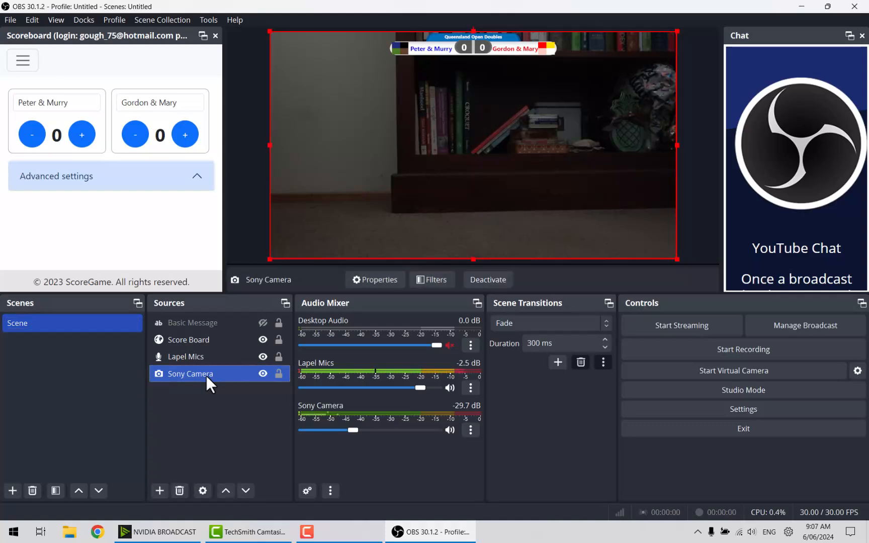
pyautogui.click(186, 344)
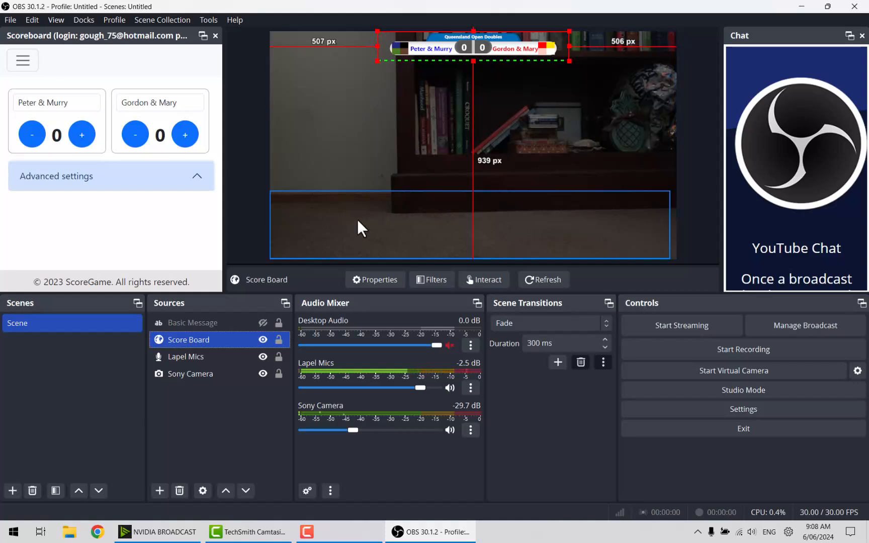
pyautogui.click(261, 343)
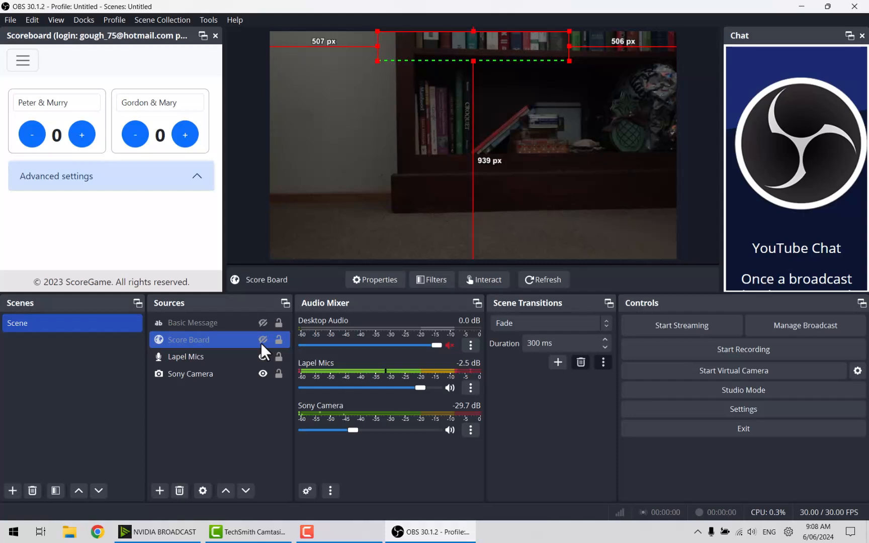
pyautogui.click(261, 343)
pyautogui.click(261, 343)
pyautogui.click(262, 338)
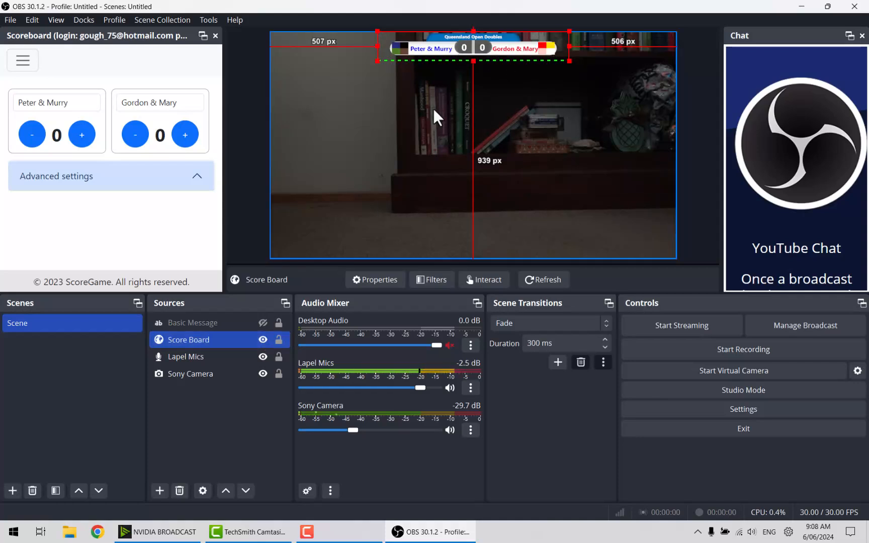
pyautogui.keyDown('ctrl'); pyautogui.click(246, 372); pyautogui.keyUp('ctrl')
pyautogui.keyDown('ctrl'); pyautogui.click(245, 372); pyautogui.keyUp('ctrl')
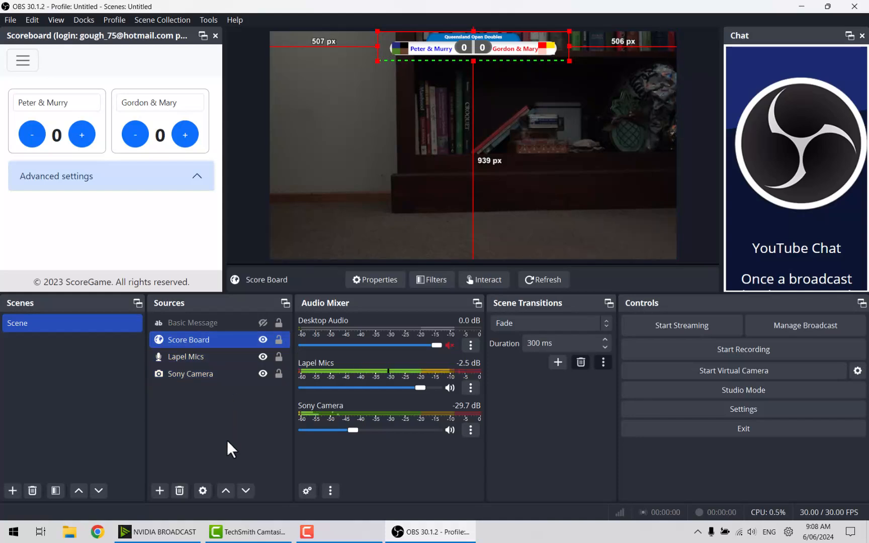
pyautogui.click(266, 356)
pyautogui.click(266, 356)
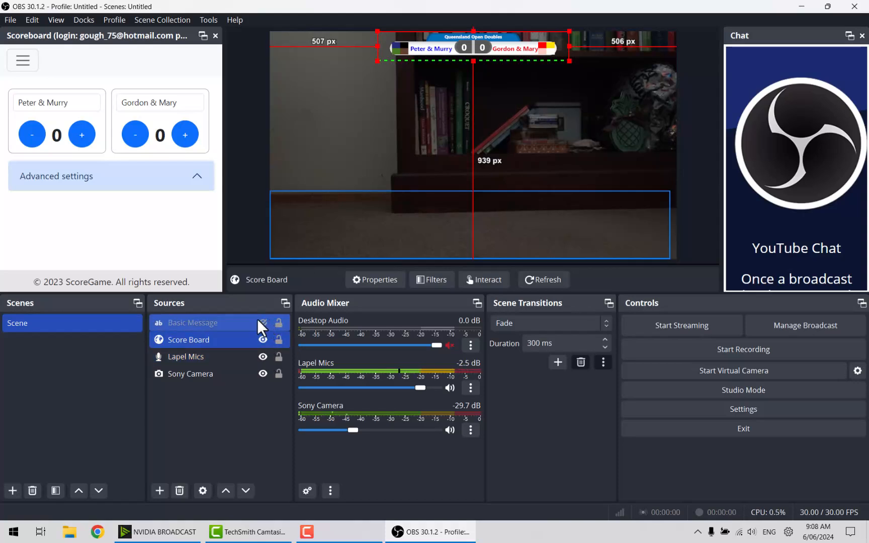
# Make the Basic Message source visible so 'Be back shortly' appears over the camera.
pyautogui.click(217, 322)
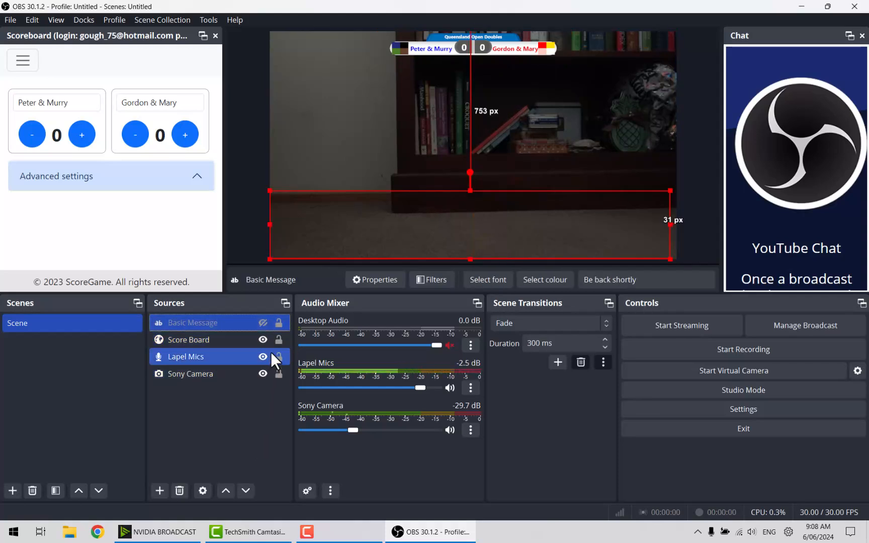
pyautogui.click(263, 322)
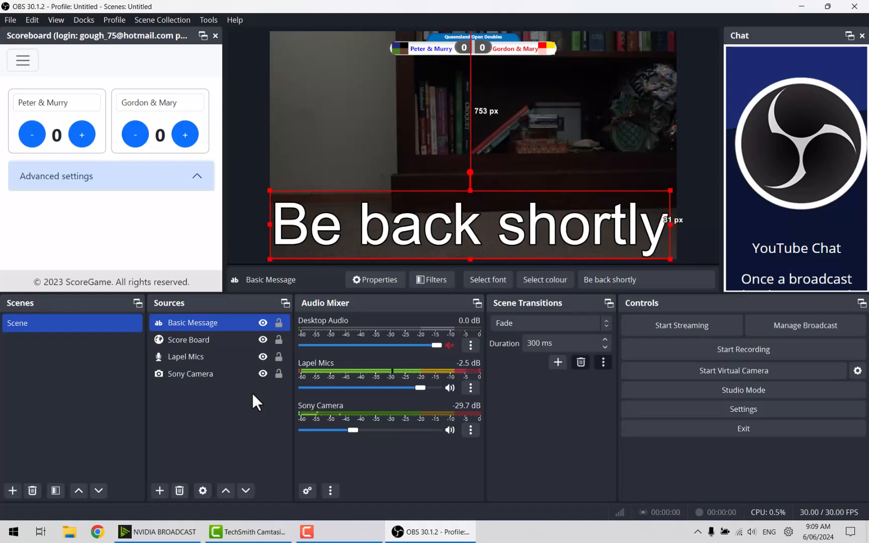
pyautogui.keyDown('ctrl'); pyautogui.click(227, 338); pyautogui.keyUp('ctrl')
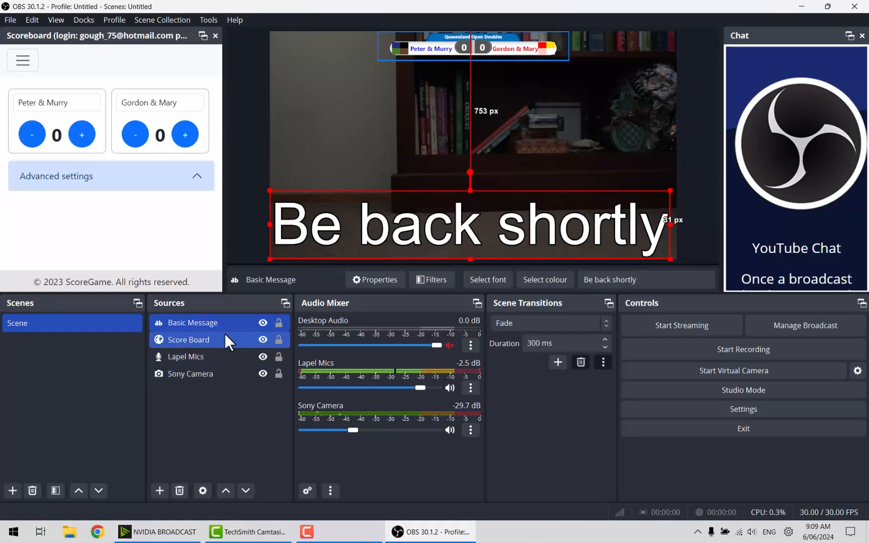
pyautogui.keyDown('ctrl'); pyautogui.click(208, 347); pyautogui.keyUp('ctrl')
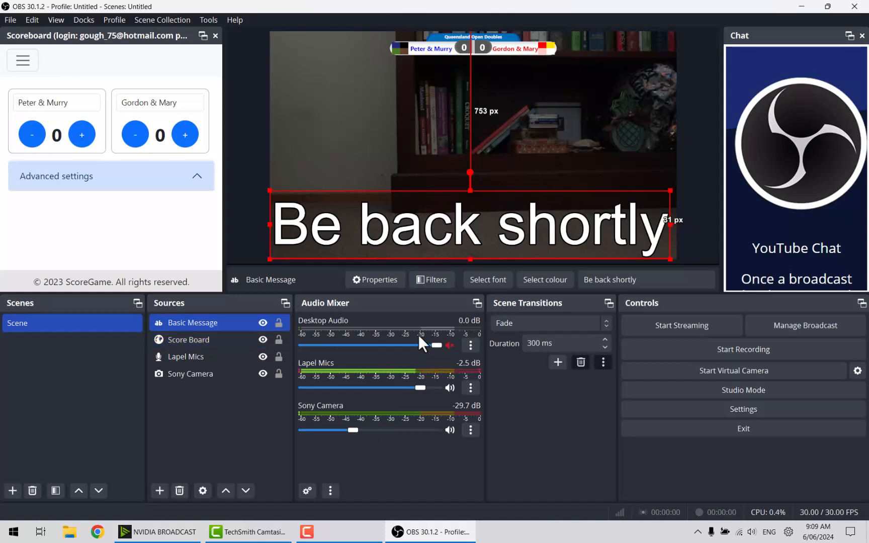
# Replace the Basic Message text with 'Be back soon' after briefly trying 'Waiting to clear'.
pyautogui.click(645, 281)
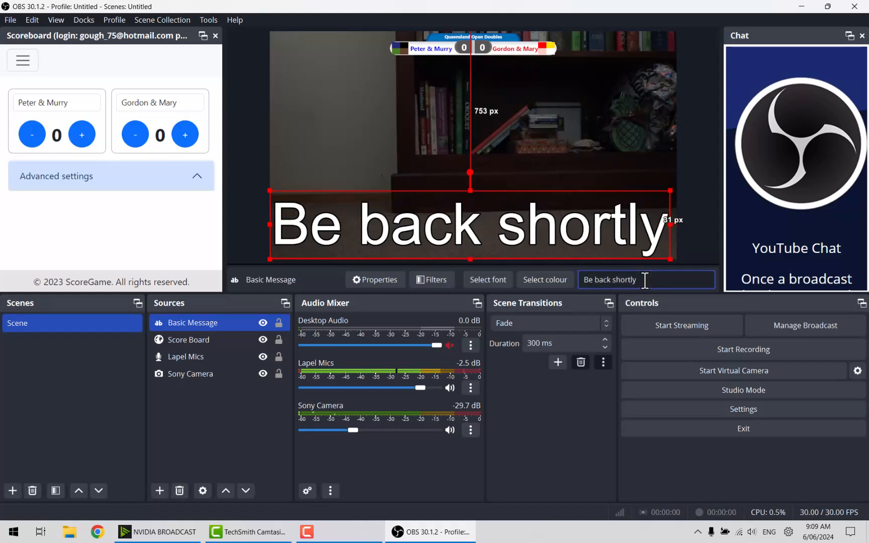
pyautogui.press('BackSpace')
pyautogui.press('BackSpace')
pyautogui.press('BackSpace')
pyautogui.press('BackSpace')
pyautogui.press('BackSpace')
pyautogui.press('BackSpace')
pyautogui.press('BackSpace')
pyautogui.press('BackSpace')
pyautogui.press('BackSpace')
pyautogui.press('BackSpace')
pyautogui.press('BackSpace')
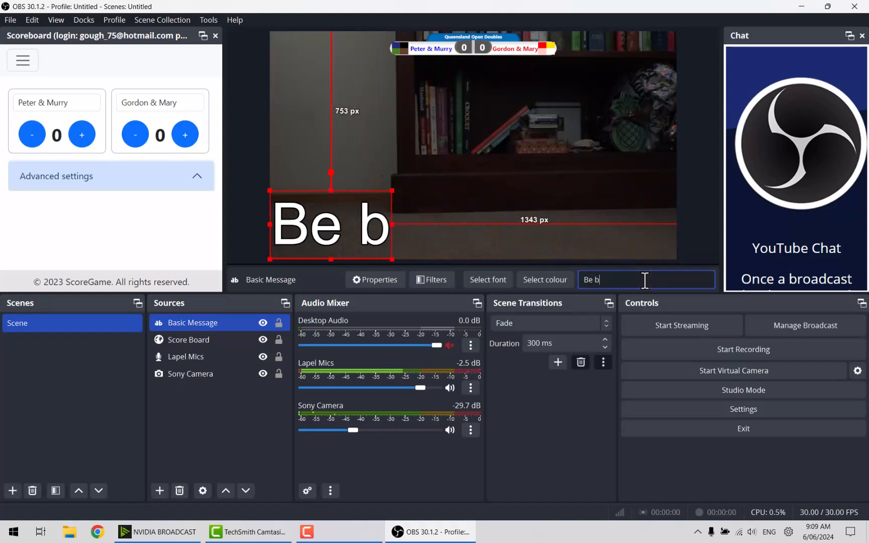
pyautogui.press('BackSpace')
pyautogui.press('BackSpace')
pyautogui.press('BackSpace')
pyautogui.press('BackSpace')
pyautogui.write('W')
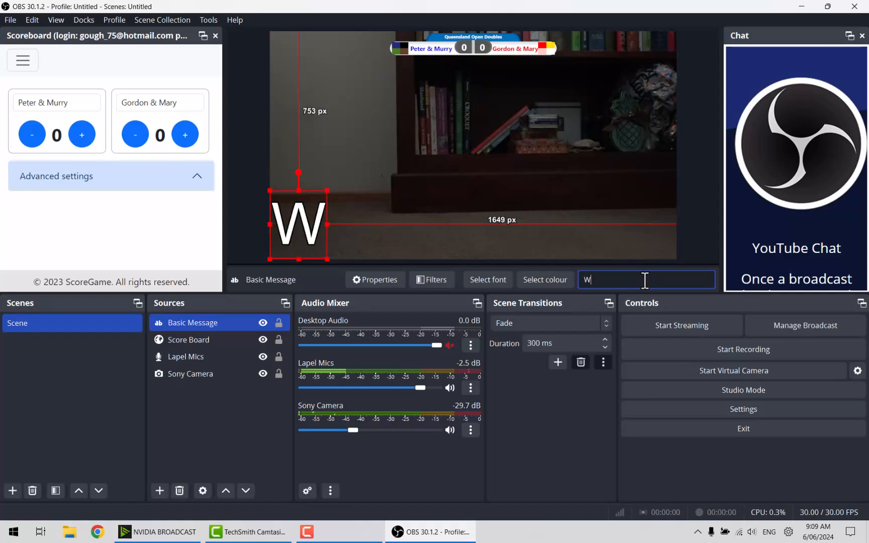
pyautogui.write('aiting ')
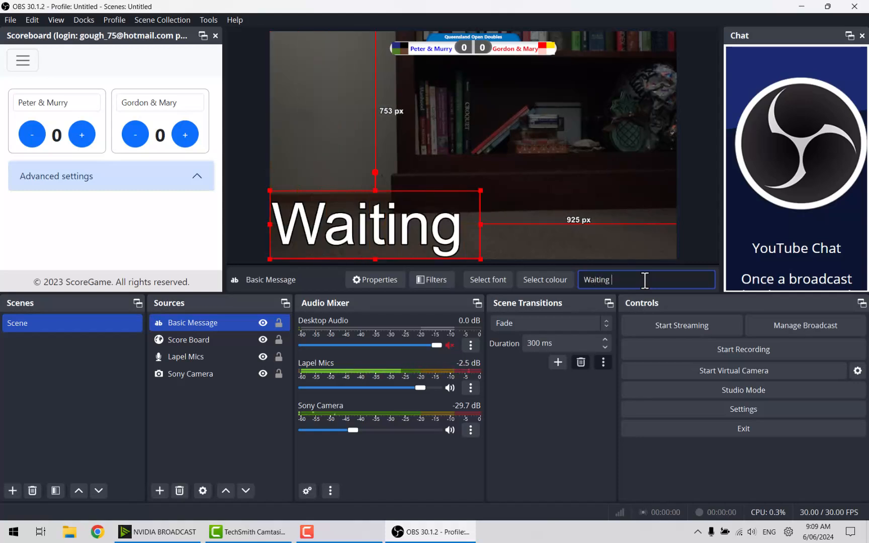
pyautogui.write('to c')
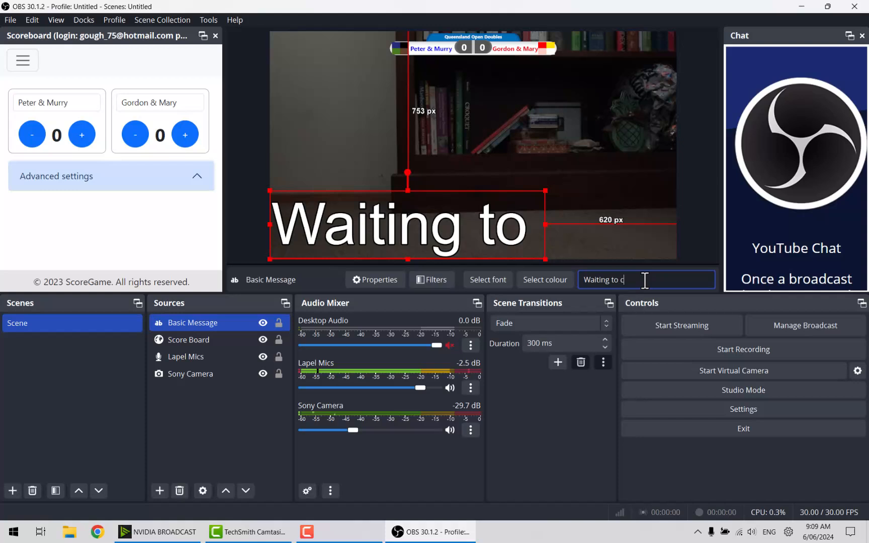
pyautogui.write('lear')
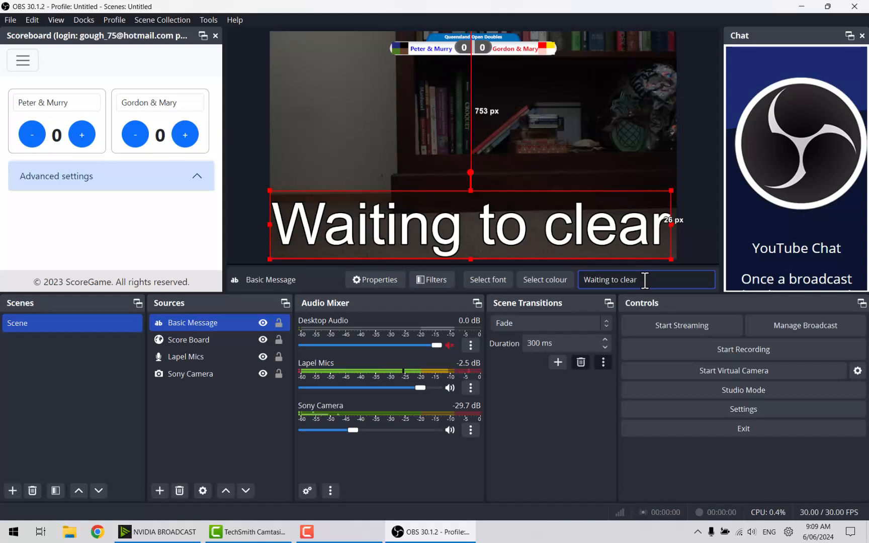
pyautogui.press('BackSpace')
pyautogui.press('BackSpace')
pyautogui.press('BackSpace')
pyautogui.press('BackSpace')
pyautogui.press('BackSpace')
pyautogui.press('BackSpace')
pyautogui.press('BackSpace')
pyautogui.press('BackSpace')
pyautogui.press('BackSpace')
pyautogui.press('BackSpace')
pyautogui.press('BackSpace')
pyautogui.press('BackSpace')
pyautogui.press('BackSpace')
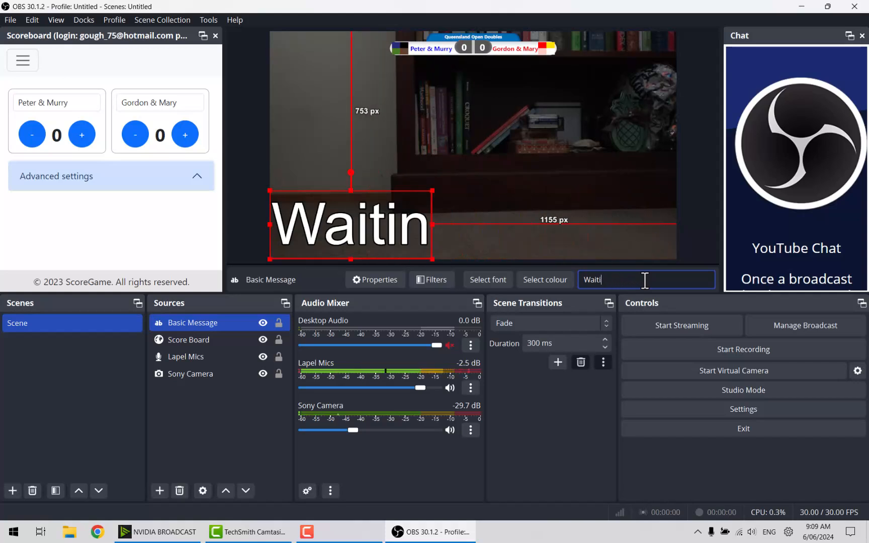
pyautogui.press('BackSpace')
pyautogui.press('BackSpace')
pyautogui.press('BackSpace')
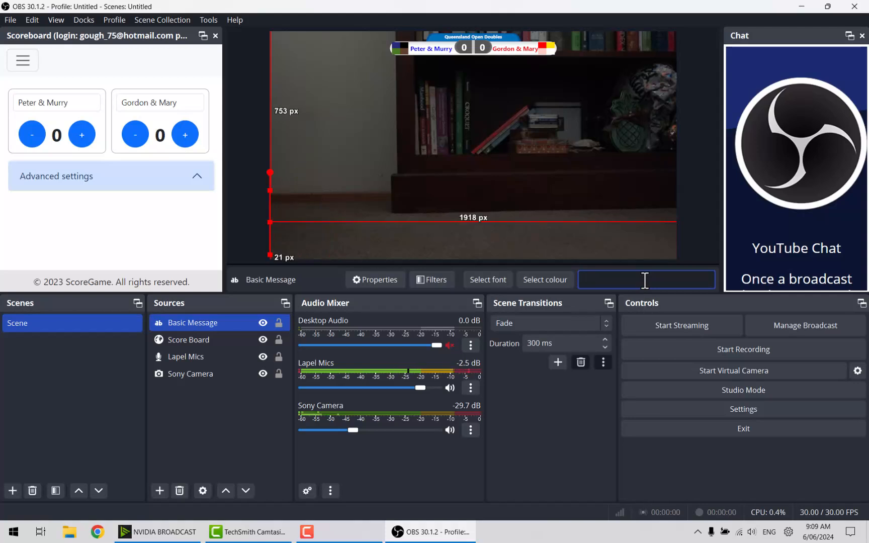
pyautogui.write('Be ')
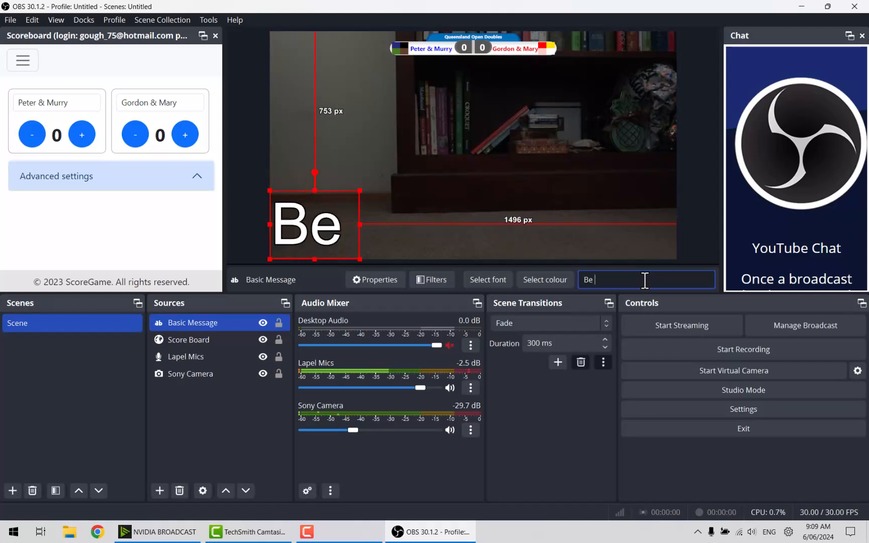
pyautogui.write('back soon')
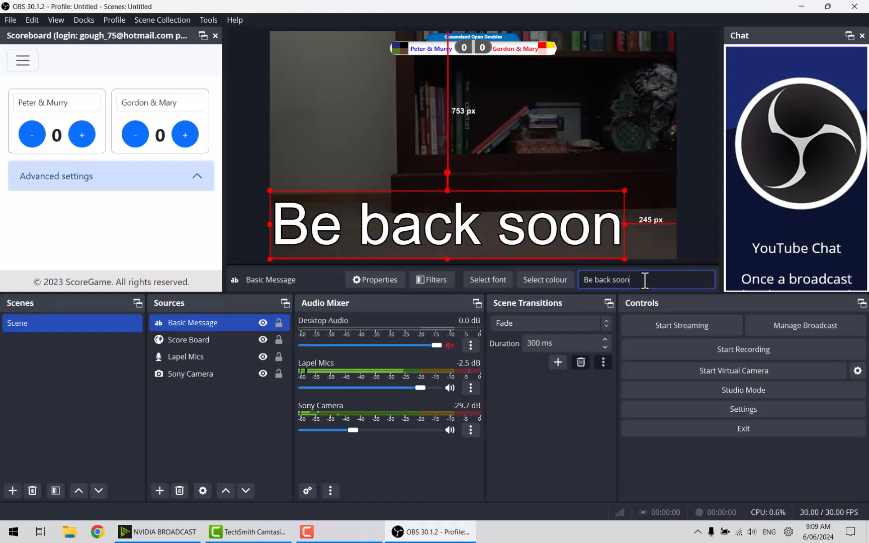
pyautogui.click(231, 425)
# Check the message font, hide the Be back soon source, and centre its box horizontally.
pyautogui.click(231, 426)
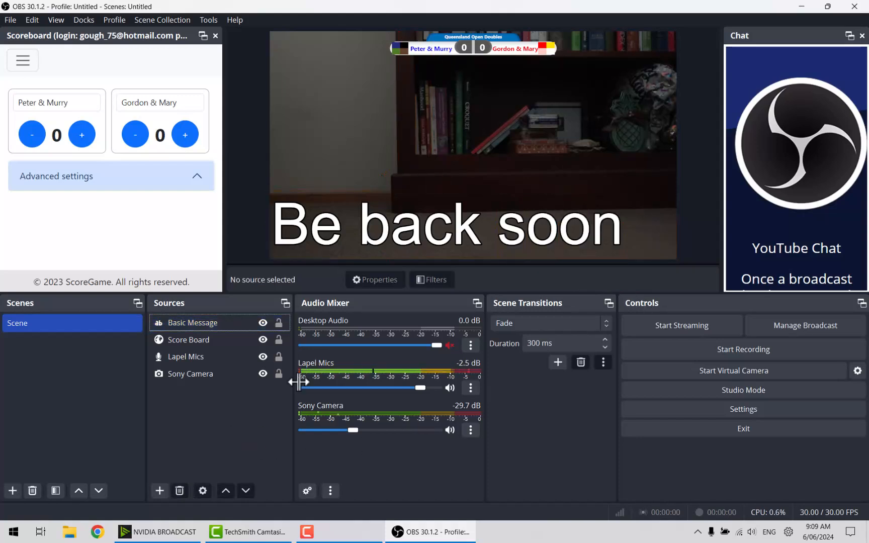
pyautogui.click(200, 325)
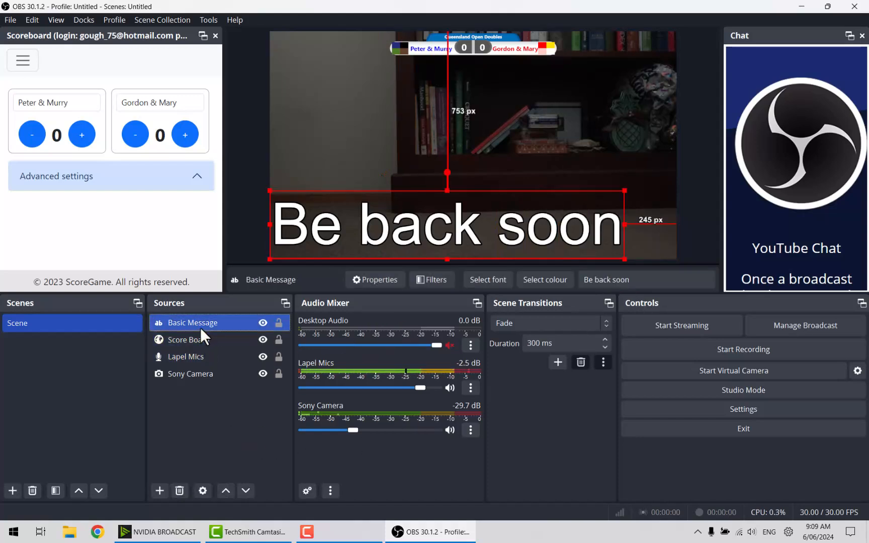
pyautogui.click(494, 279)
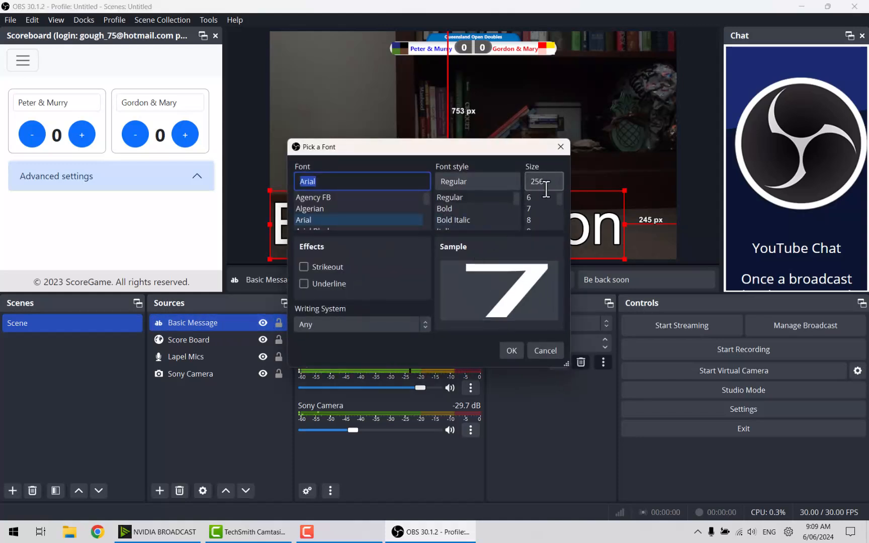
pyautogui.click(560, 148)
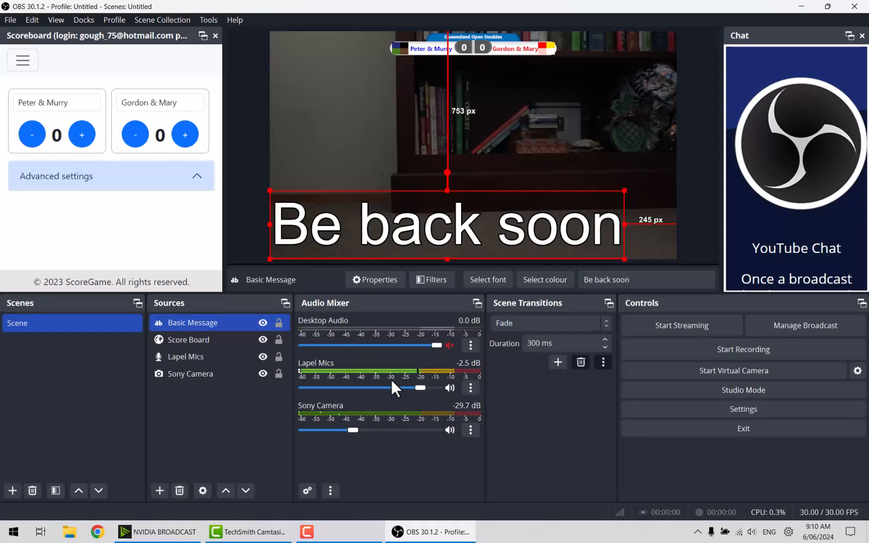
pyautogui.click(263, 323)
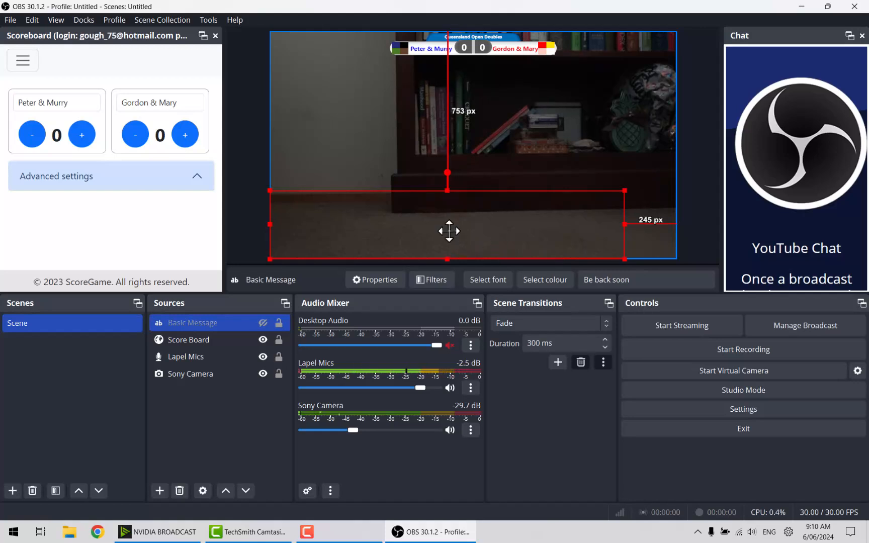
pyautogui.moveTo(448, 231); pyautogui.dragTo(474, 233)
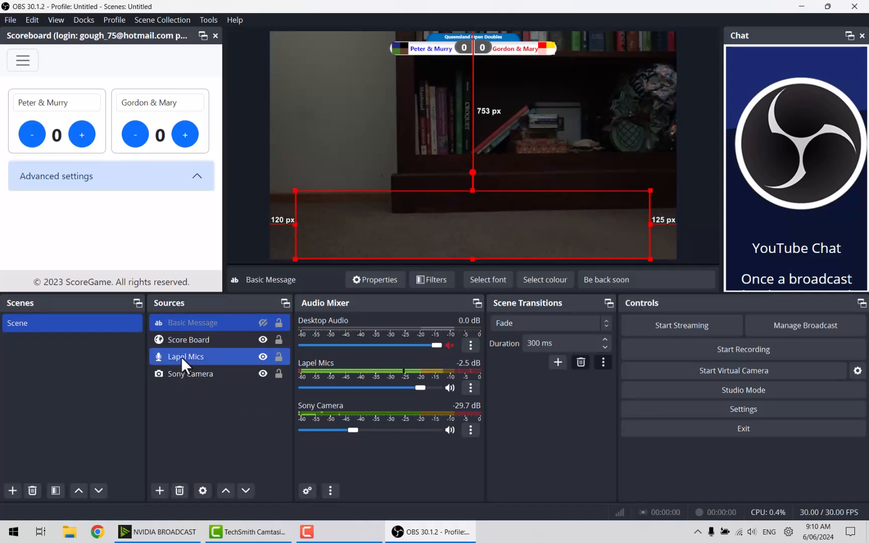
# Mute then unmute Lapel Mics so its meter reads -2.5 dB, then select Sony Camera.
pyautogui.click(238, 338)
pyautogui.click(207, 360)
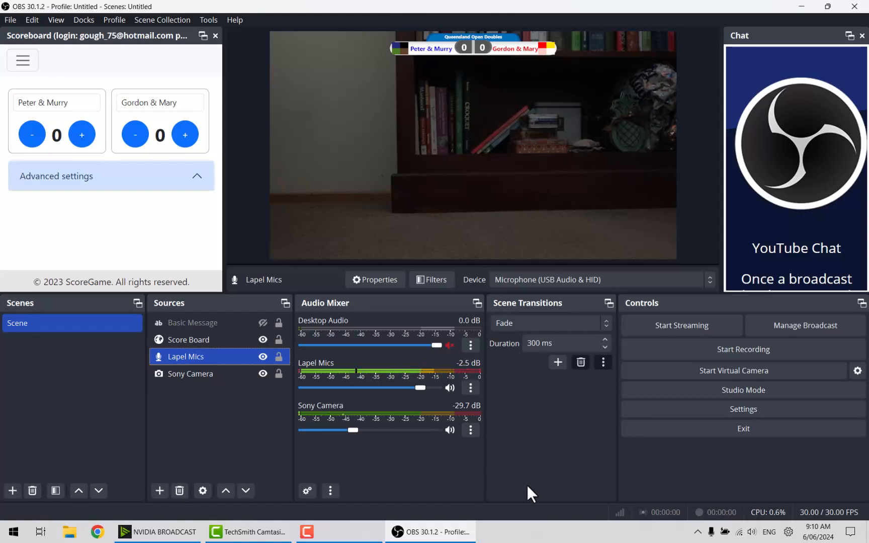
pyautogui.click(449, 388)
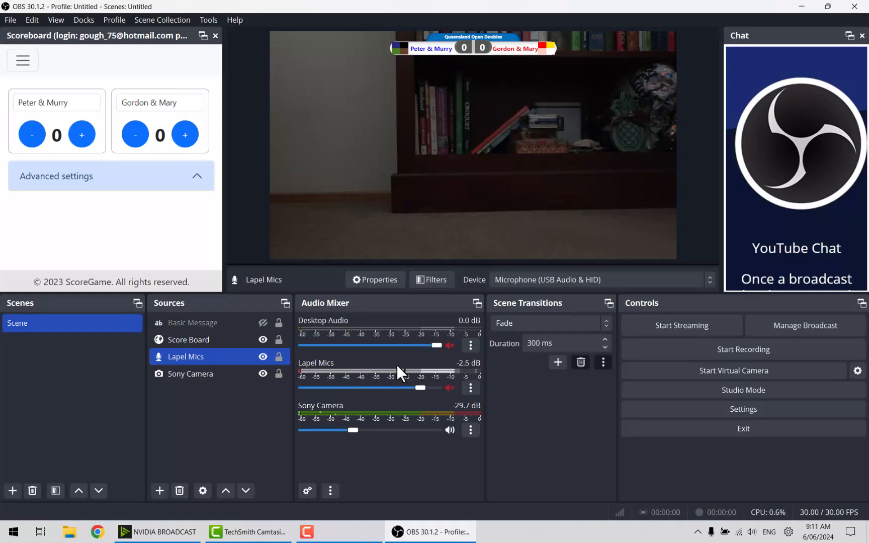
pyautogui.click(450, 388)
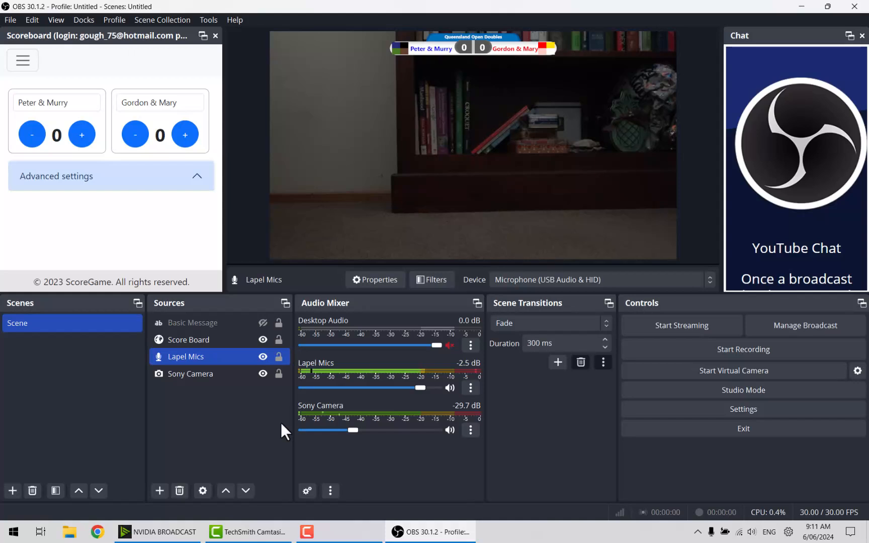
pyautogui.click(224, 375)
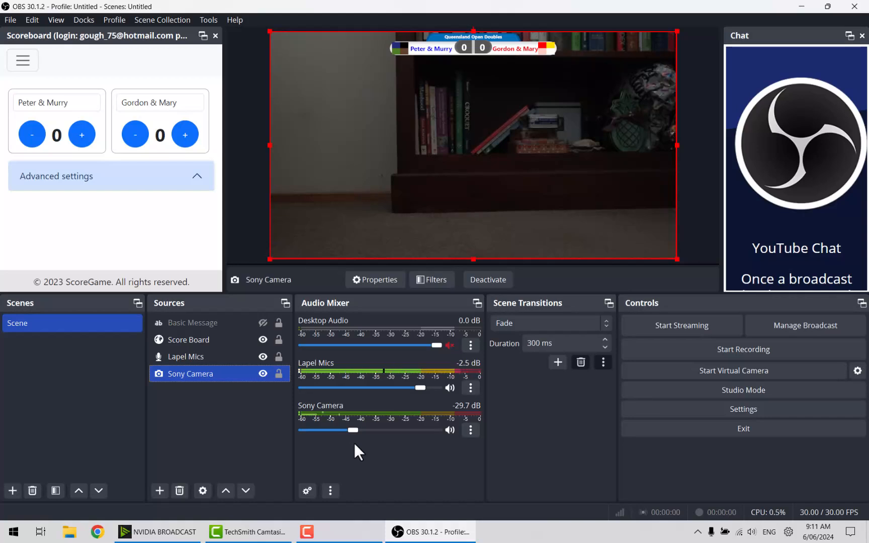
pyautogui.click(449, 430)
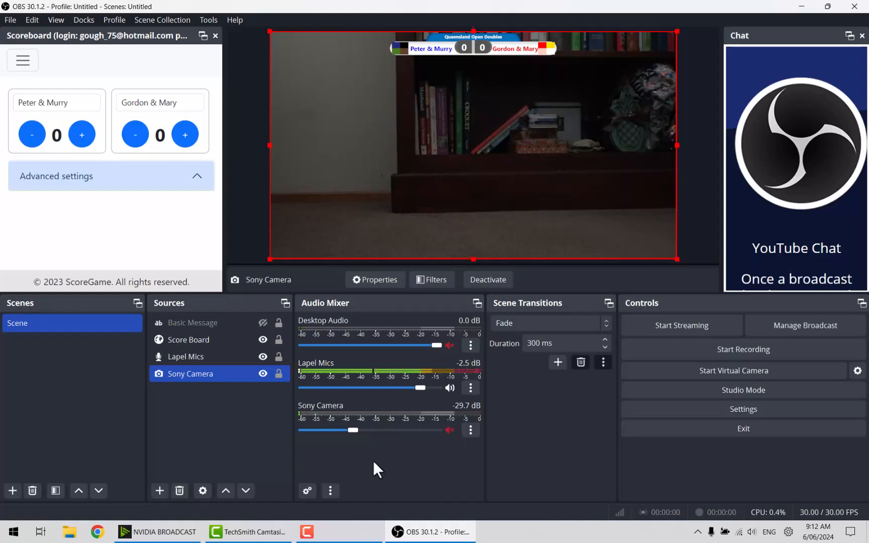
pyautogui.click(450, 431)
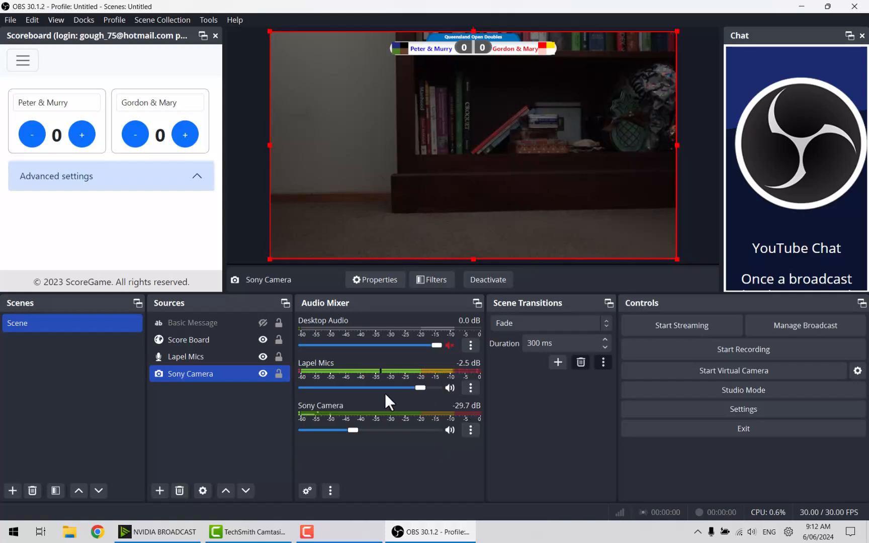
pyautogui.click(449, 431)
pyautogui.click(448, 430)
# Select only Lapel Mics and open its filters, showing the Gain filter at 17.50 dB.
pyautogui.keyDown('ctrl'); pyautogui.click(181, 356); pyautogui.keyUp('ctrl')
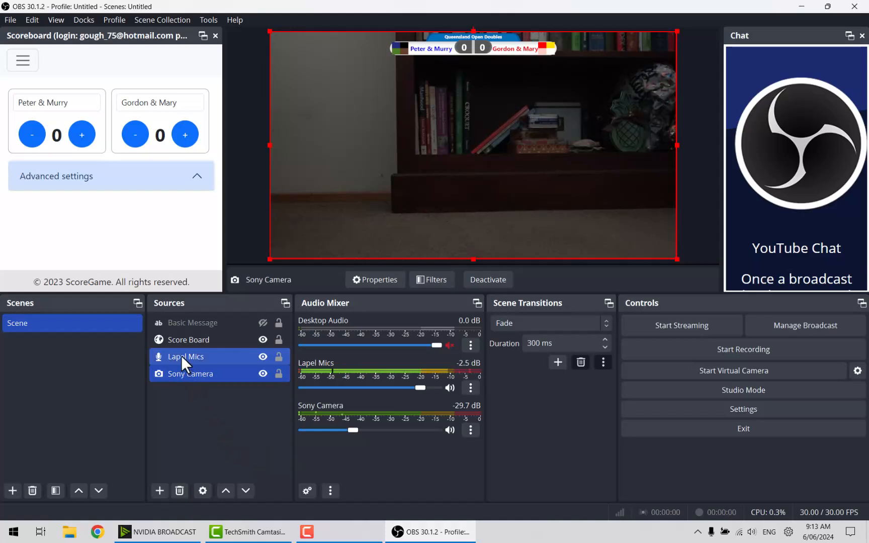
pyautogui.click(181, 356)
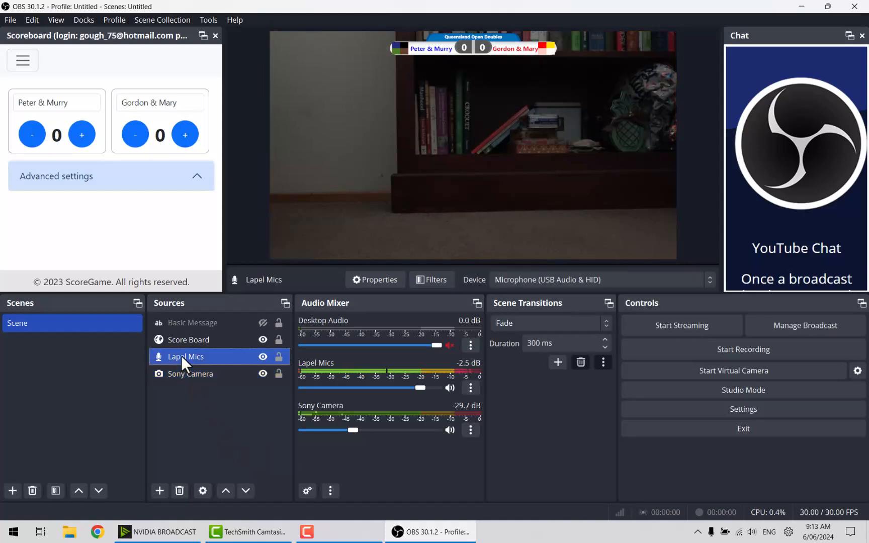
pyautogui.click(436, 283)
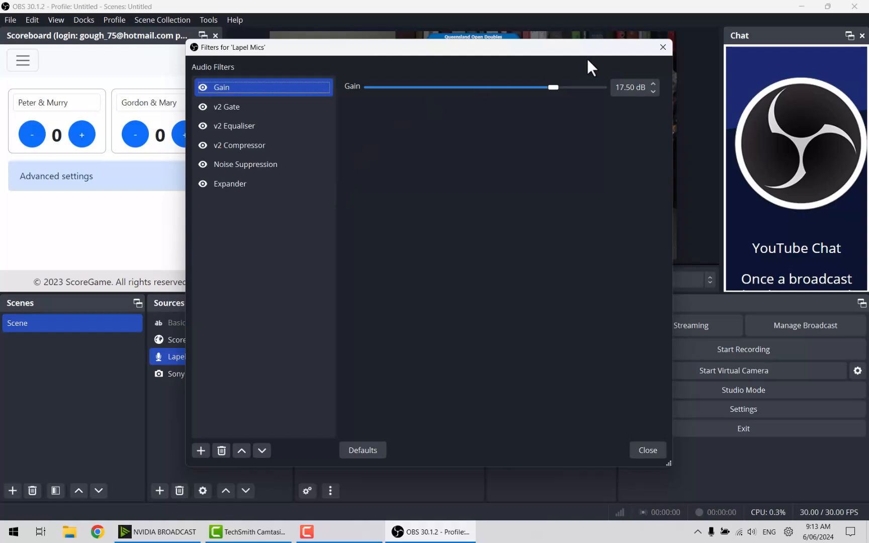
pyautogui.moveTo(598, 50); pyautogui.dragTo(777, 460)
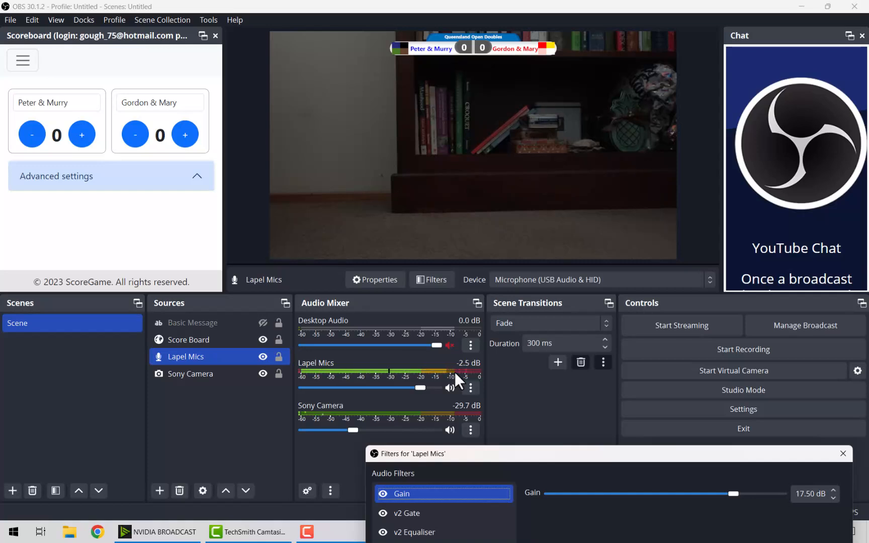
pyautogui.moveTo(556, 449); pyautogui.dragTo(417, 83)
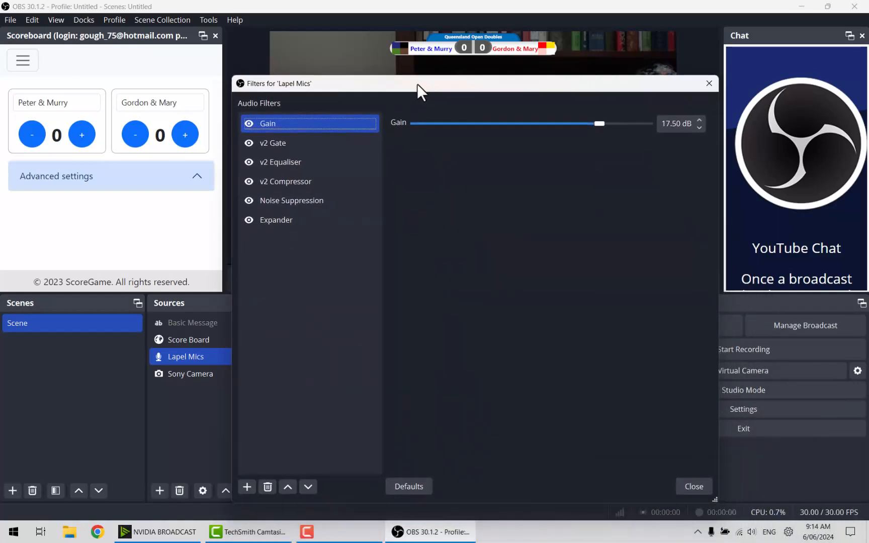
# Inspect v2 Gate, v2 Equaliser, v2 Compressor, then Noise Suppression (NVIDIA Noise Removal, intensity 1.00).
pyautogui.click(277, 147)
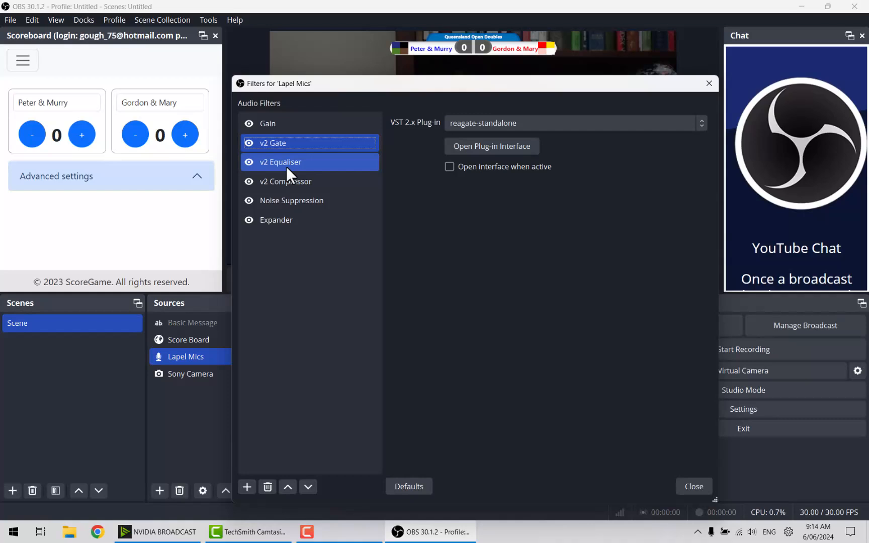
pyautogui.click(286, 162)
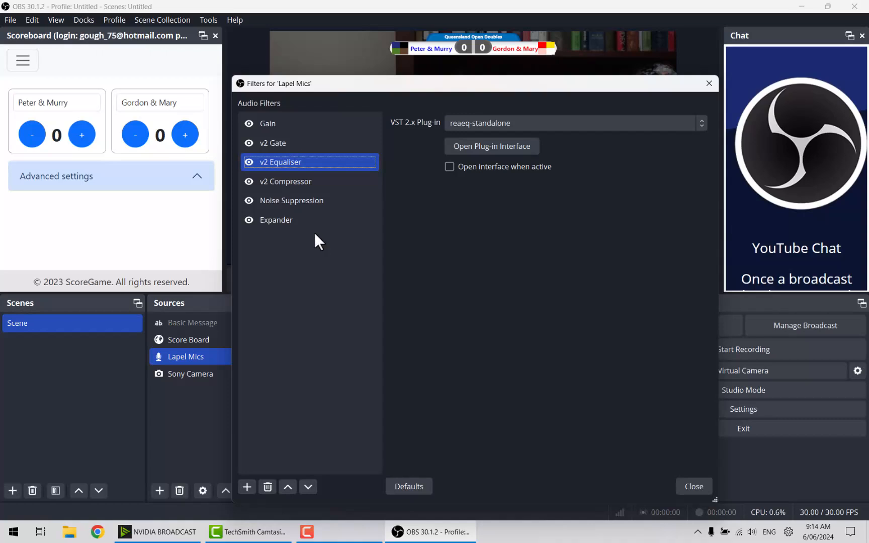
pyautogui.click(289, 183)
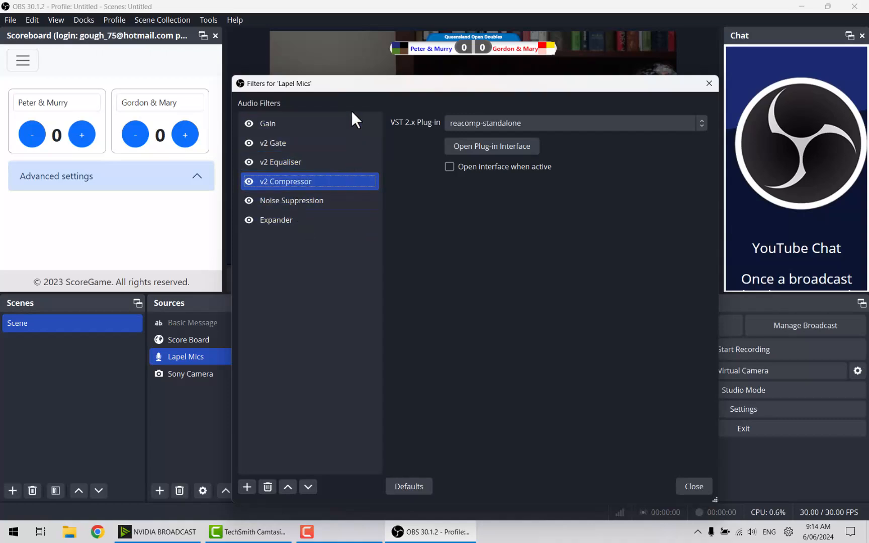
pyautogui.moveTo(339, 86); pyautogui.dragTo(504, 449)
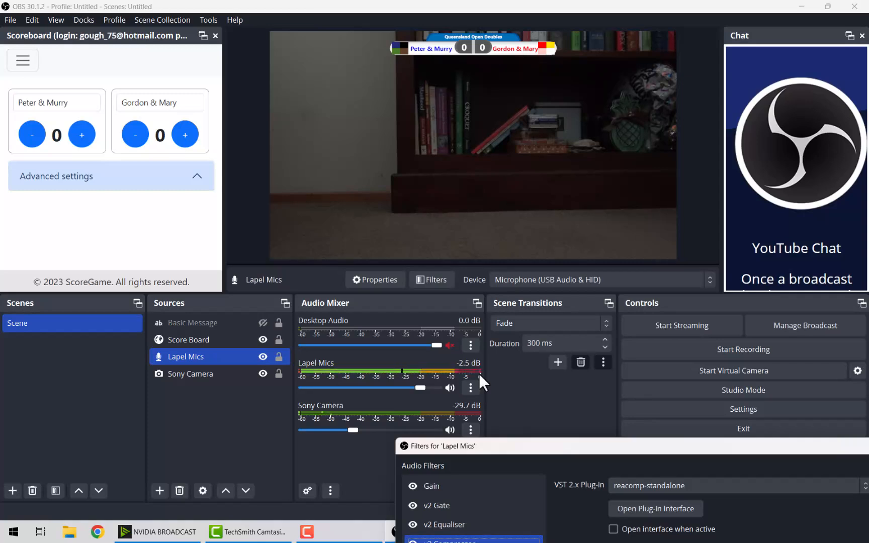
pyautogui.moveTo(553, 450); pyautogui.dragTo(389, 91)
pyautogui.click(312, 206)
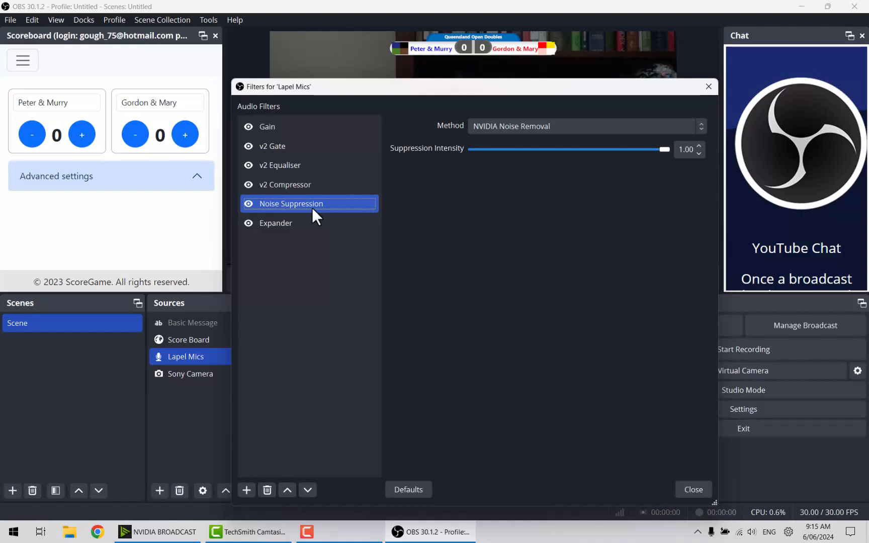
# View the Lapel Mics Expander settings, then close the filters window.
pyautogui.click(281, 226)
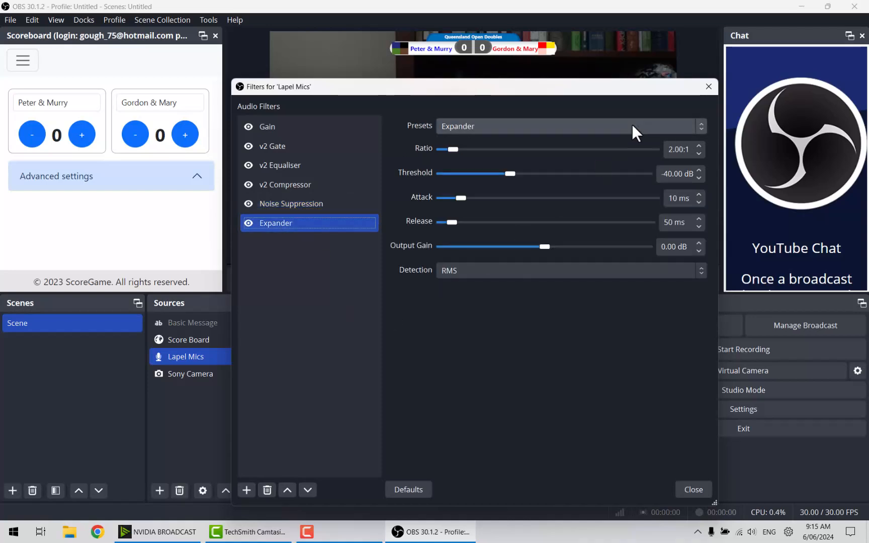
pyautogui.click(709, 86)
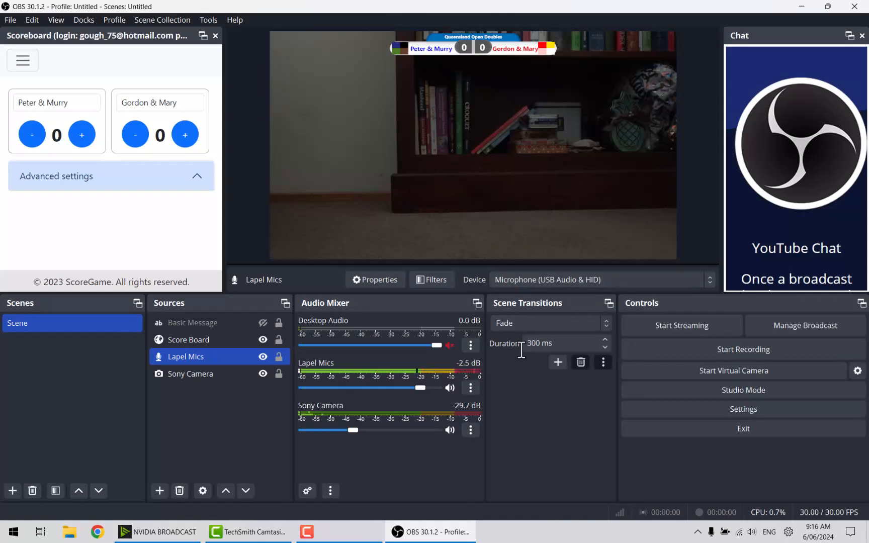
# Keep Lapel Mics on Microphone (USB Audio & HID), with its meter live at -2.5 dB.
pyautogui.keyDown('ctrl'); pyautogui.click(181, 338); pyautogui.keyUp('ctrl')
pyautogui.keyDown('ctrl'); pyautogui.click(181, 338); pyautogui.keyUp('ctrl')
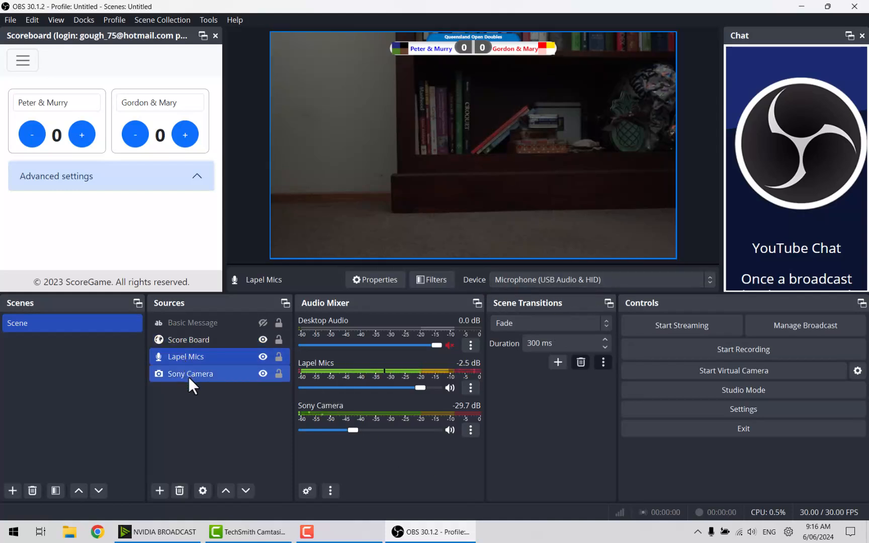
pyautogui.click(554, 281)
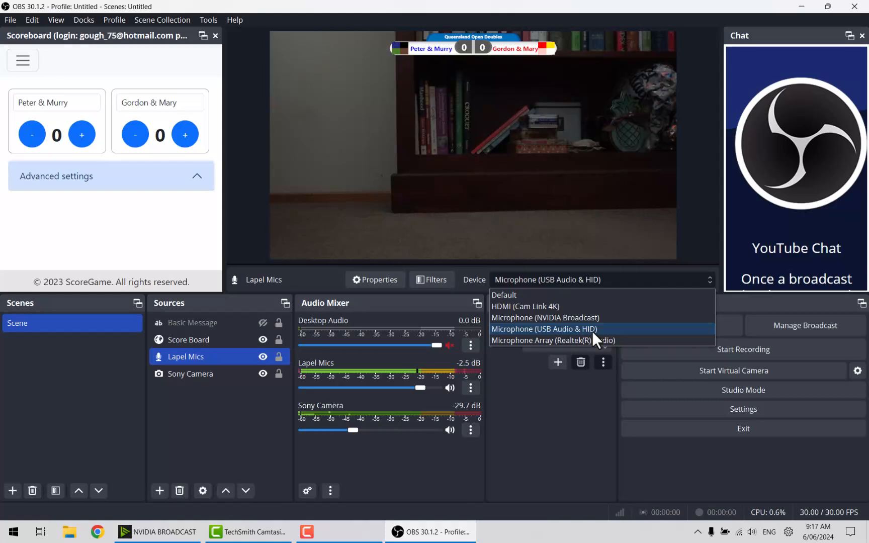
pyautogui.click(532, 330)
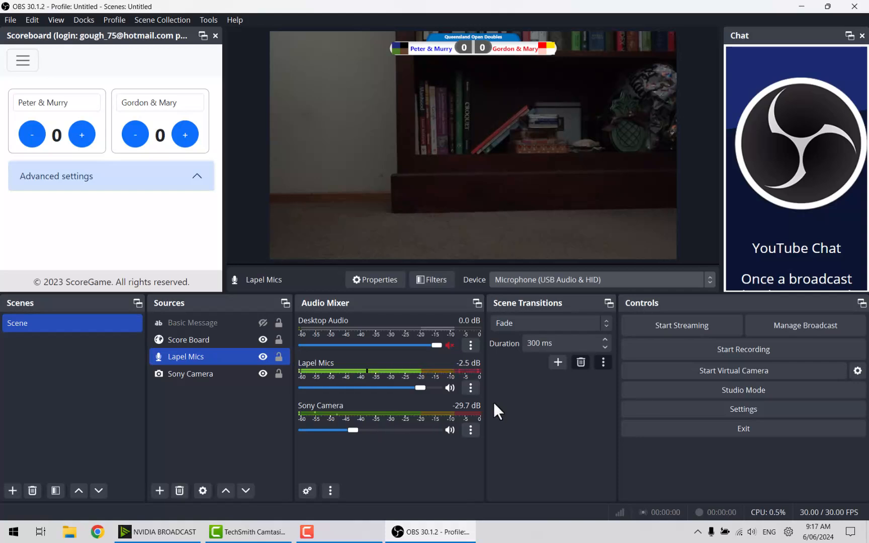
pyautogui.click(450, 387)
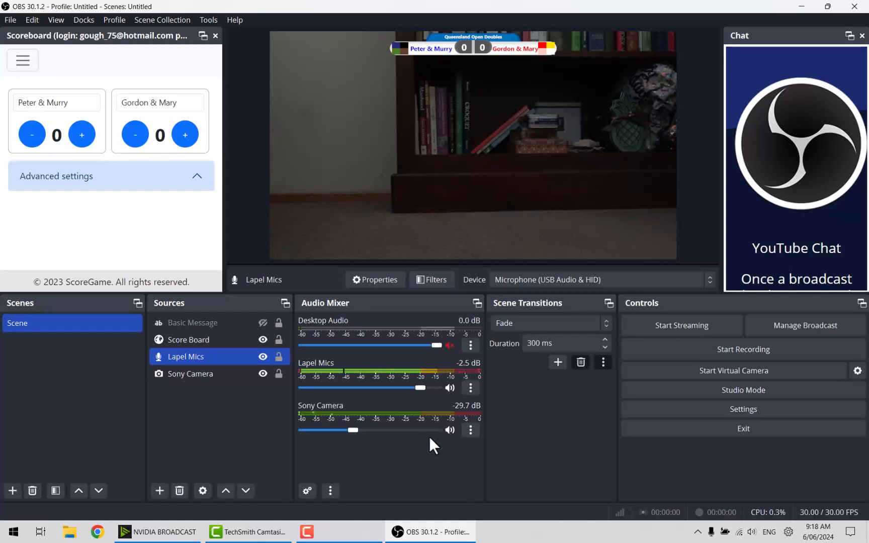
# Select only Sony Camera in Sources, then switch the selection to Lapel Mics.
pyautogui.keyDown('ctrl'); pyautogui.click(189, 377); pyautogui.keyUp('ctrl')
pyautogui.click(187, 379)
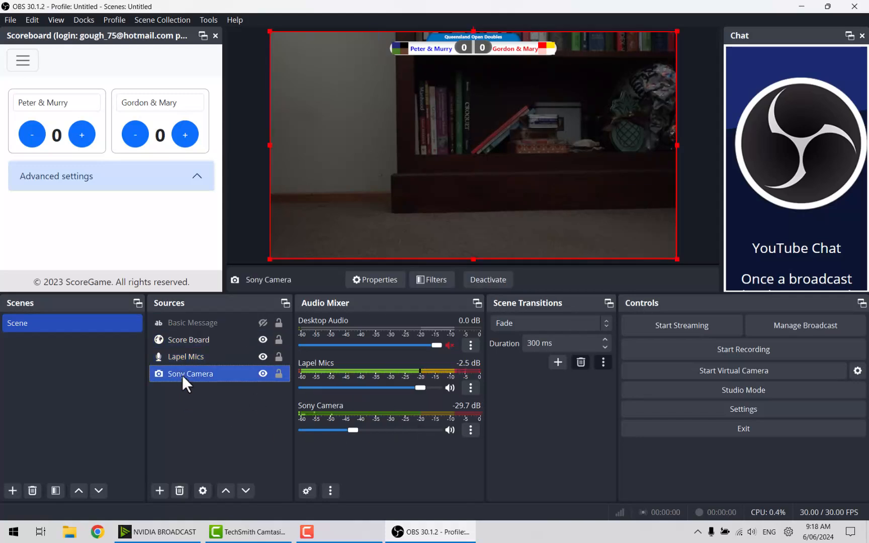
pyautogui.click(188, 355)
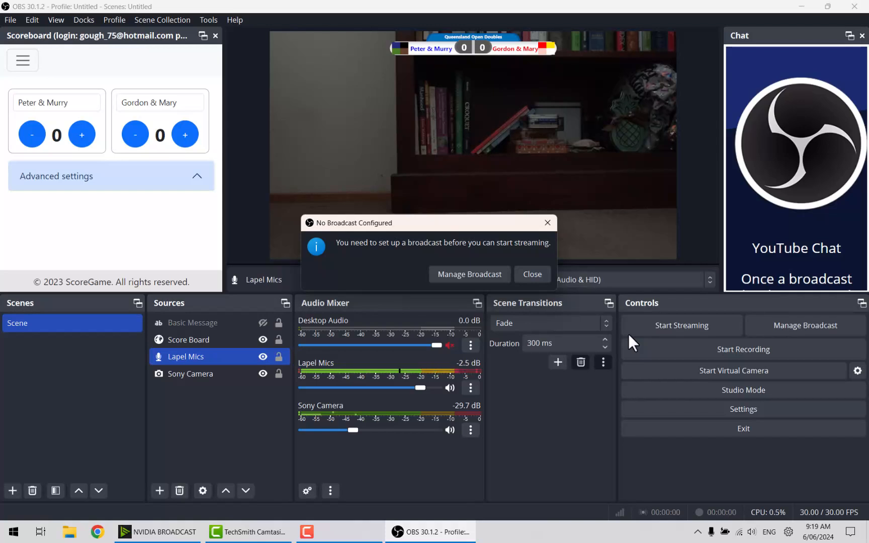
# Open YouTube broadcast setup, check existing broadcasts, and select the default 'My Broadcast' title.
pyautogui.click(475, 274)
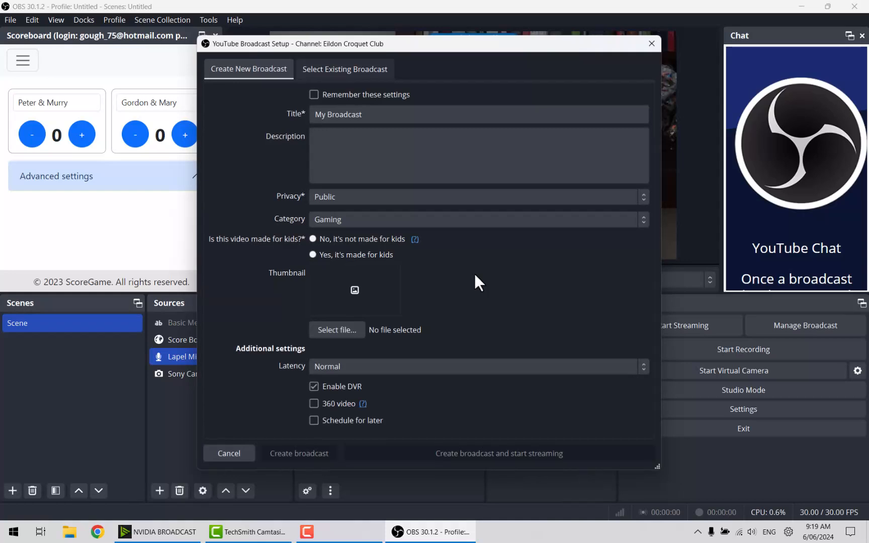
pyautogui.click(364, 114)
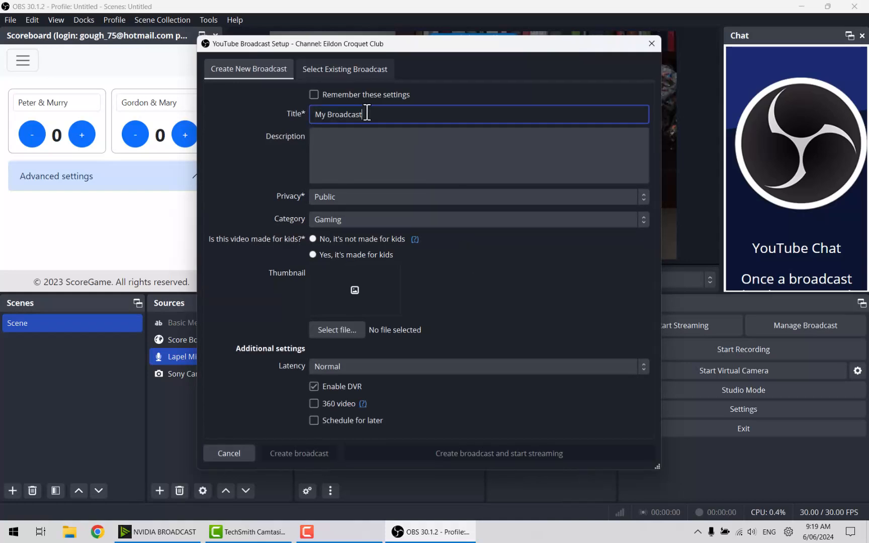
pyautogui.click(326, 61)
pyautogui.click(280, 71)
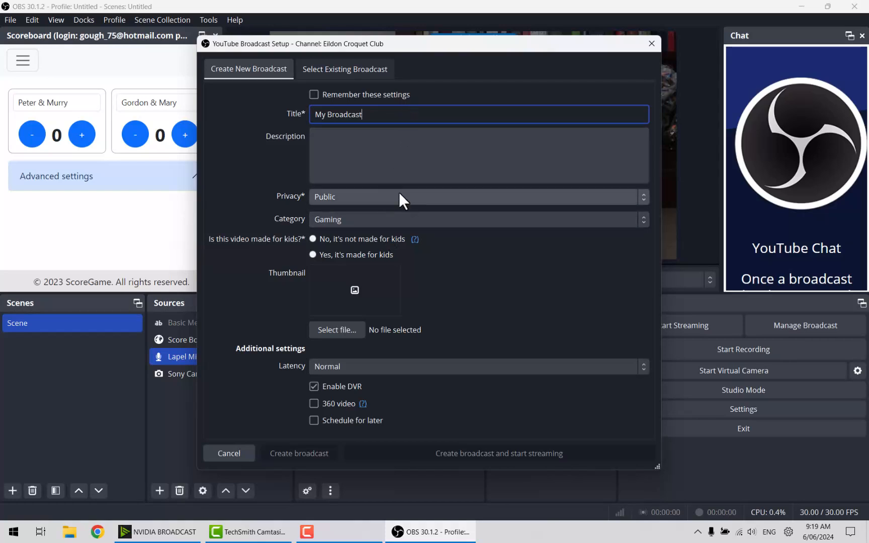
pyautogui.moveTo(367, 113); pyautogui.dragTo(313, 111)
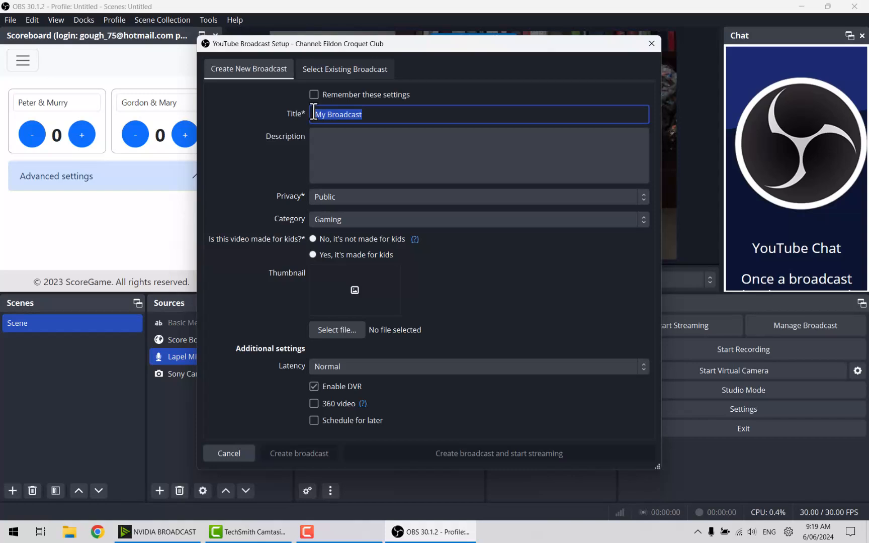
# Retitle the new broadcast 'Livestream for video demo', fixing typos along the way.
pyautogui.press('BackSpace')
pyautogui.write('Livr')
pyautogui.press('BackSpace')
pyautogui.write('e')
pyautogui.press('BackSpace')
pyautogui.write('stream for video dem')
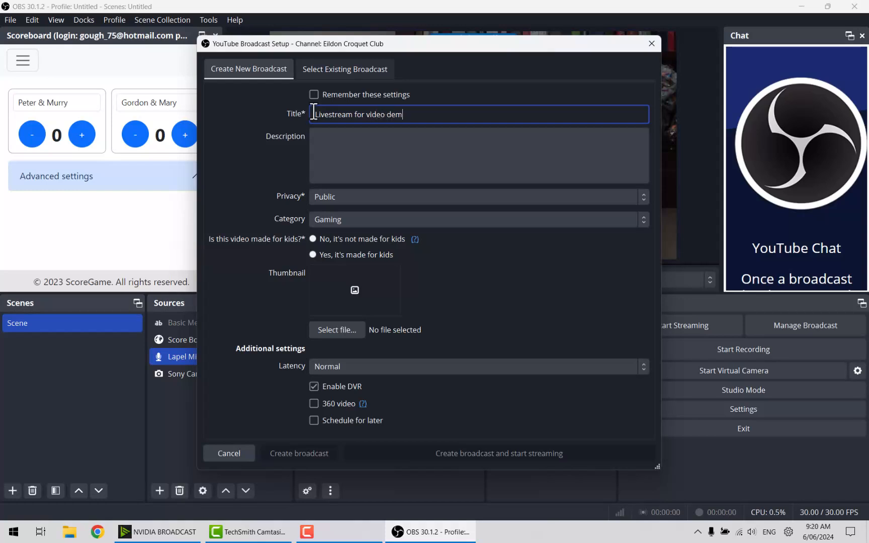
pyautogui.write('onstgration')
pyautogui.press('BackSpace')
pyautogui.press('BackSpace')
pyautogui.press('BackSpace')
pyautogui.press('BackSpace')
pyautogui.press('BackSpace')
pyautogui.press('BackSpace')
pyautogui.press('BackSpace')
pyautogui.press('BackSpace')
pyautogui.press('BackSpace')
pyautogui.press('BackSpace')
pyautogui.press('BackSpace')
pyautogui.write('o')
pyautogui.click(333, 158)
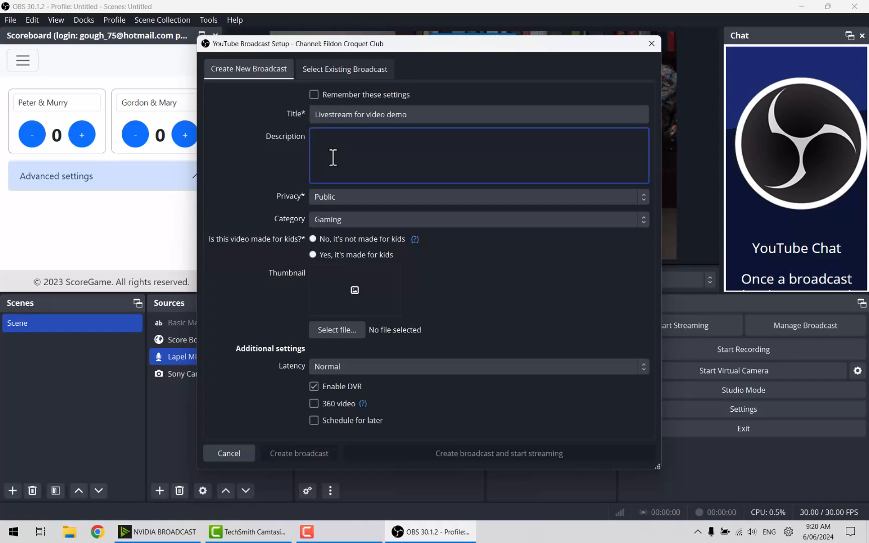
pyautogui.click(419, 120)
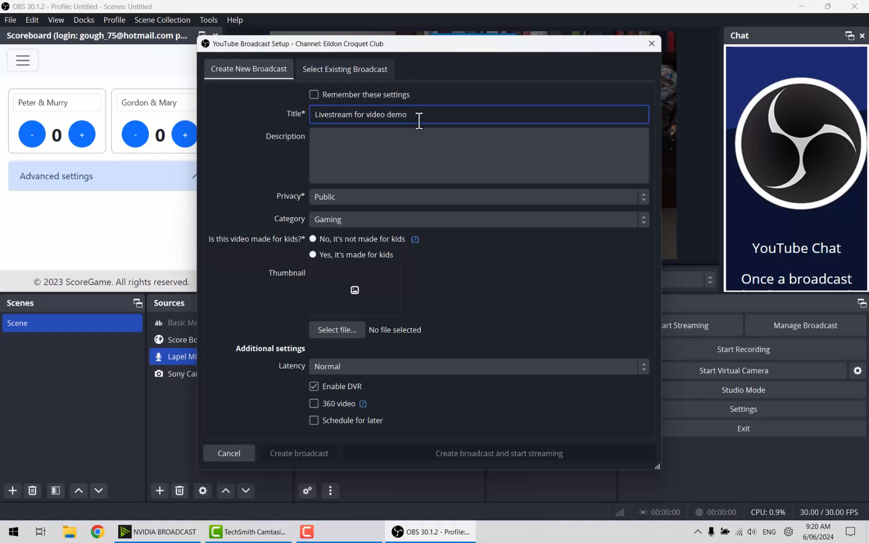
pyautogui.click(404, 151)
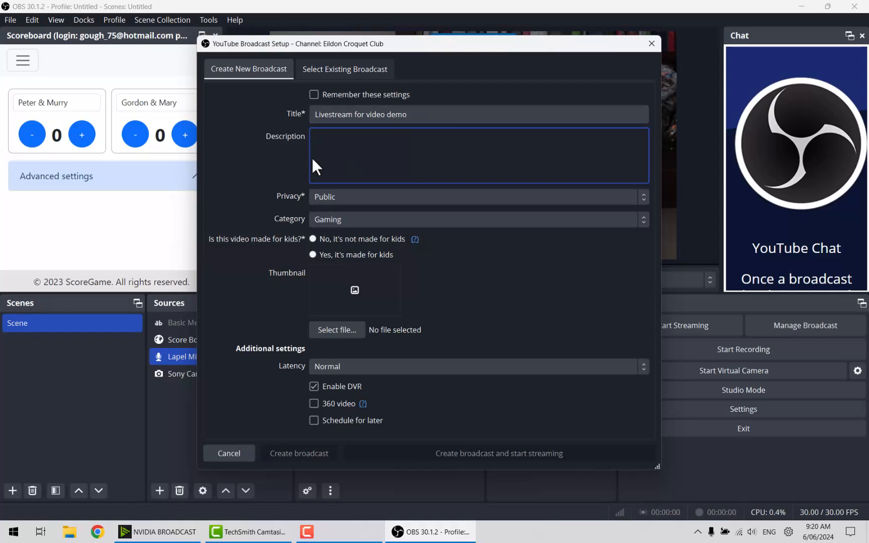
# Set the broadcast category to Sports and mark it 'No, it's not made for kids'.
pyautogui.click(333, 217)
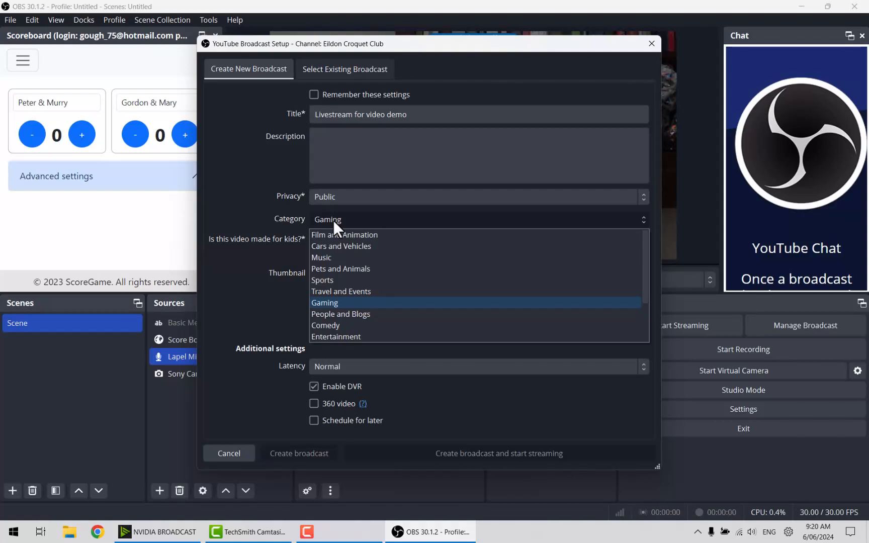
pyautogui.click(325, 279)
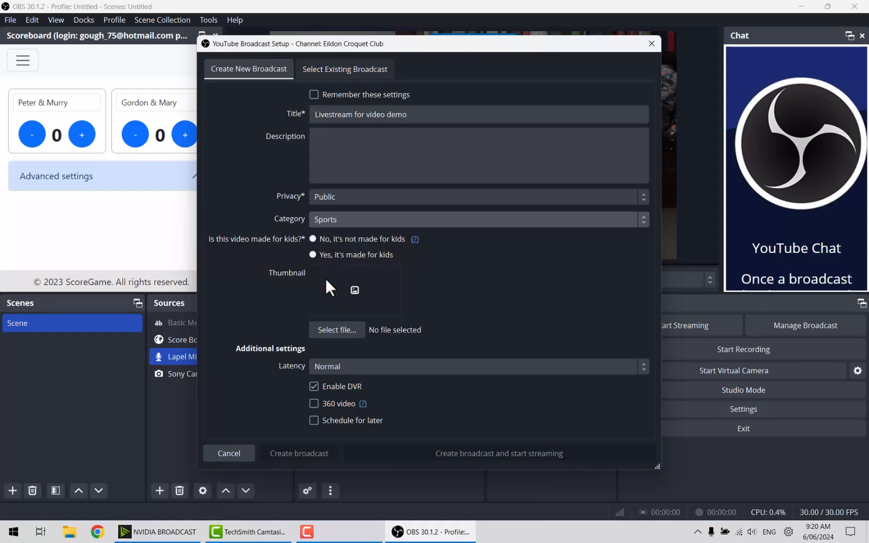
pyautogui.click(312, 239)
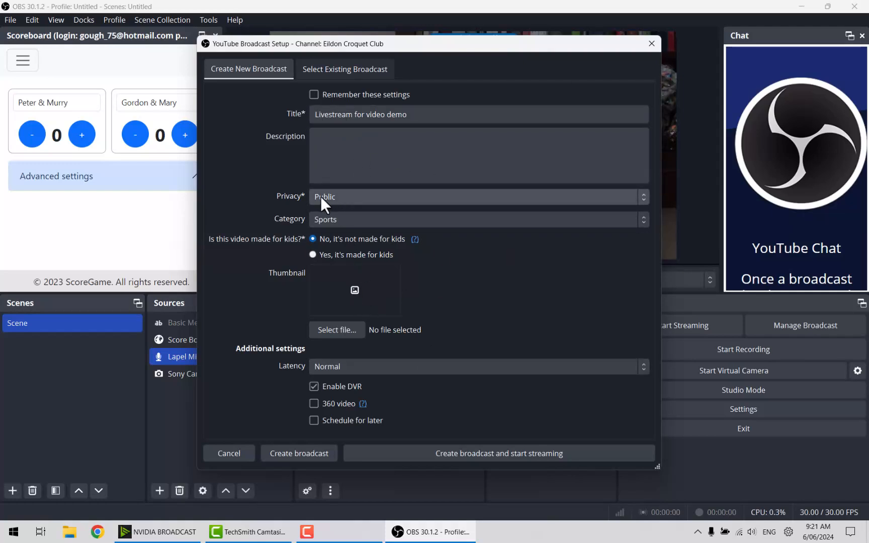
# Create the 'Livestream for video demo' broadcast and go live on YouTube.
pyautogui.click(460, 456)
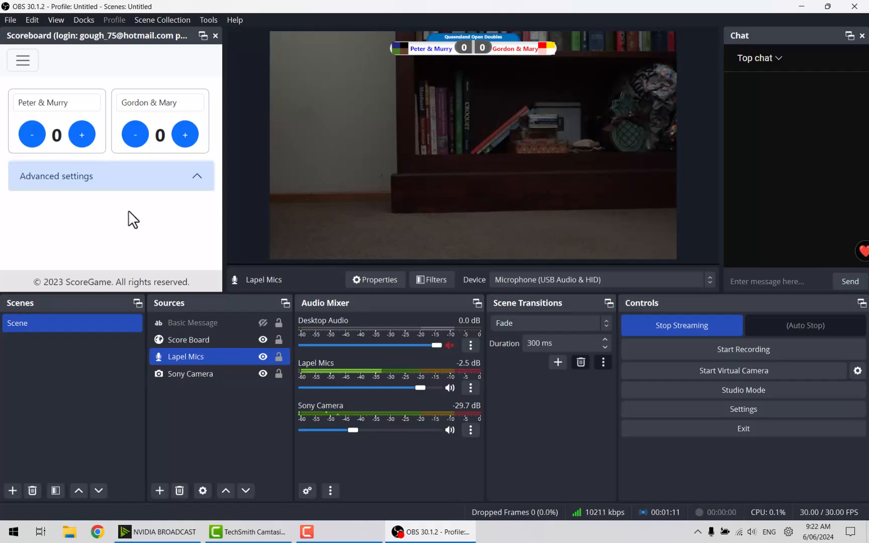
# Review the streaming Stats window, then open Task Manager showing 82% CPU and 55% memory.
pyautogui.click(84, 20)
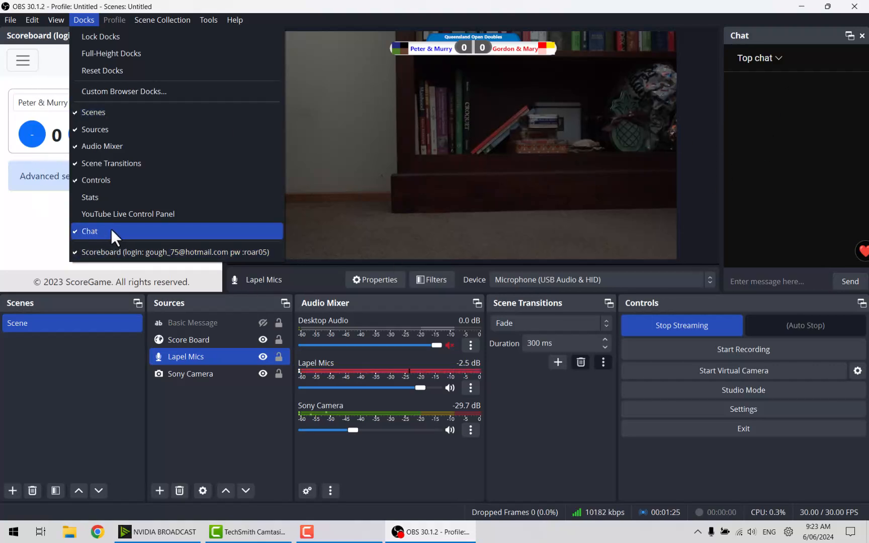
pyautogui.click(118, 202)
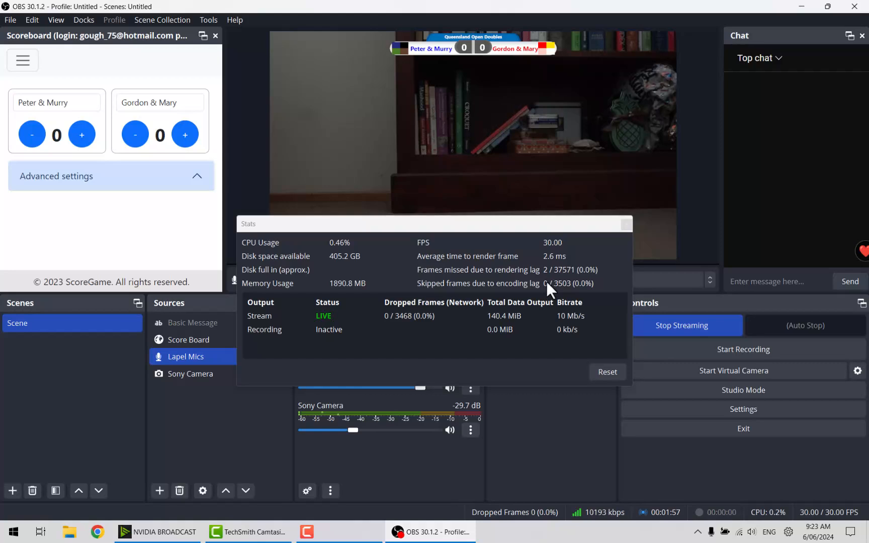
pyautogui.click(625, 224)
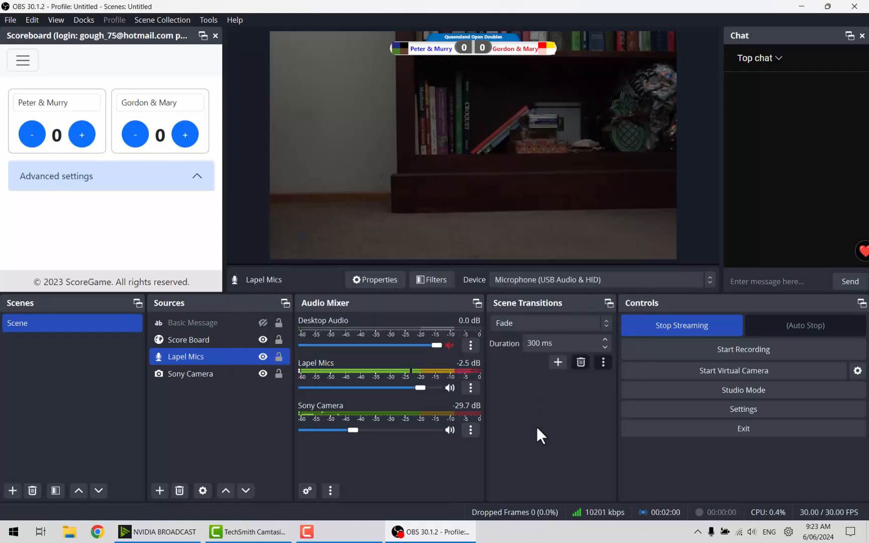
pyautogui.rightClick(517, 525)
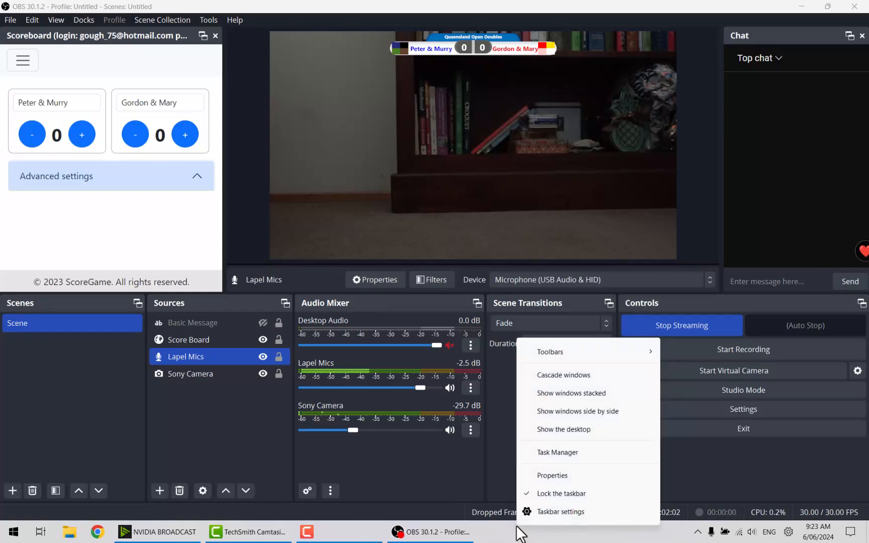
pyautogui.click(544, 458)
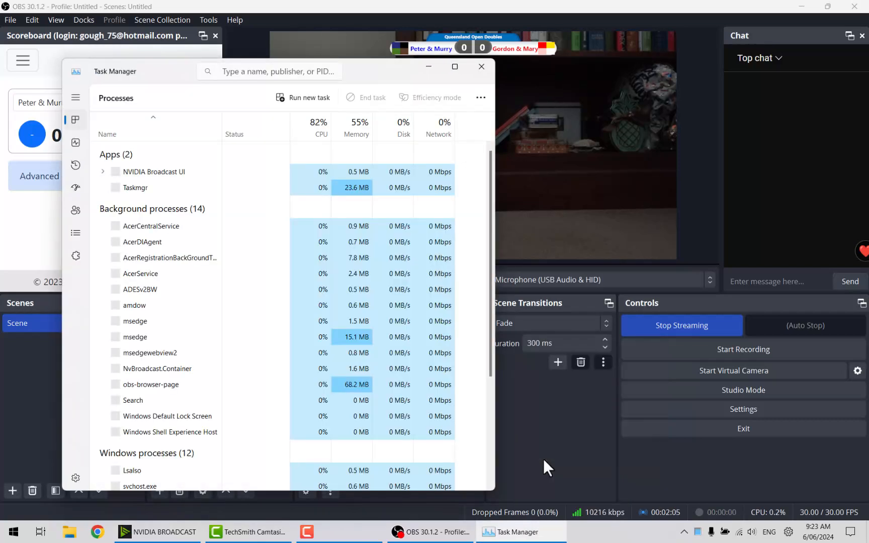
# Show the GPU 0 performance graphs for the NVIDIA RTX 3050 in Task Manager.
pyautogui.click(81, 143)
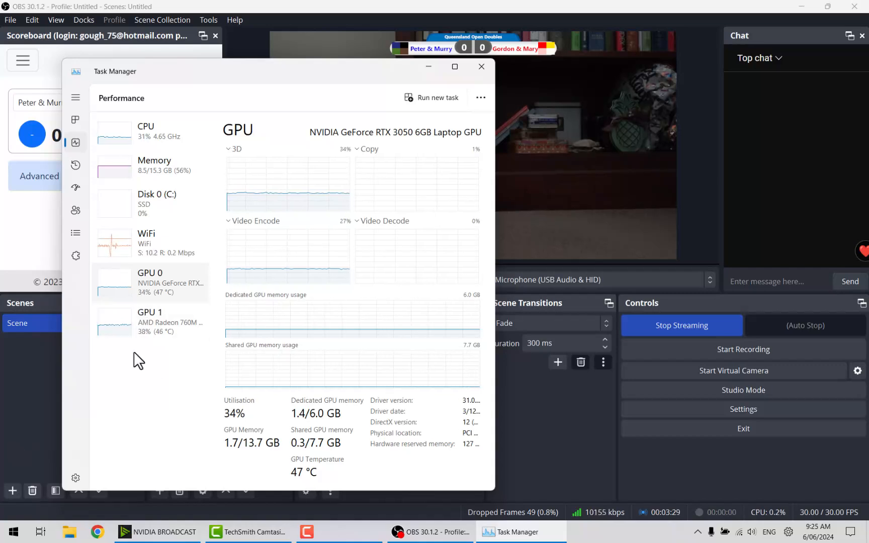
# Close Task Manager to return to the live OBS Studio window.
pyautogui.click(483, 65)
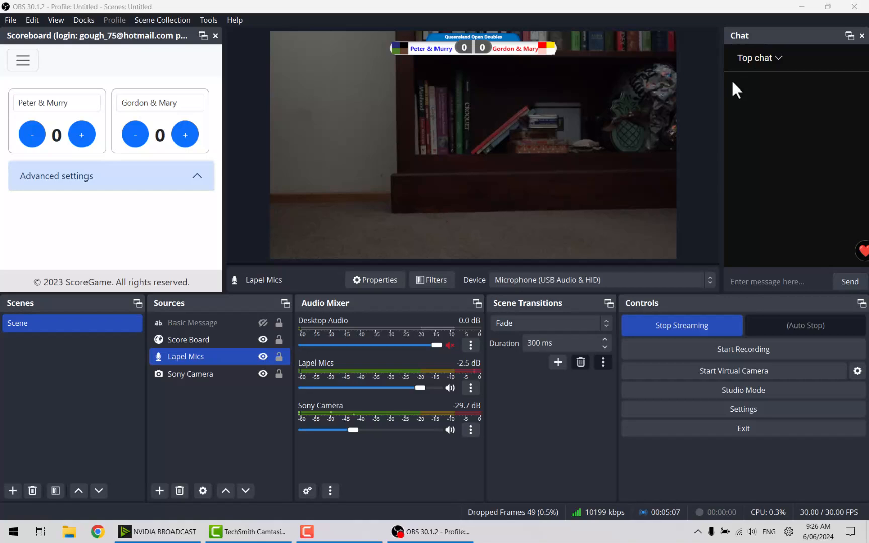
# Widen the Chat dock to read the viewer's 1080 comment and focus the message box.
pyautogui.moveTo(722, 101); pyautogui.dragTo(710, 101)
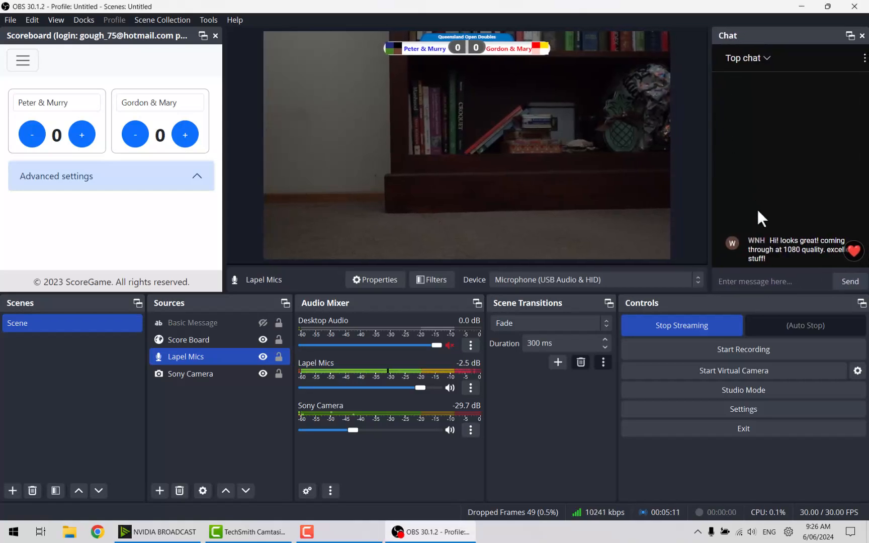
pyautogui.click(771, 282)
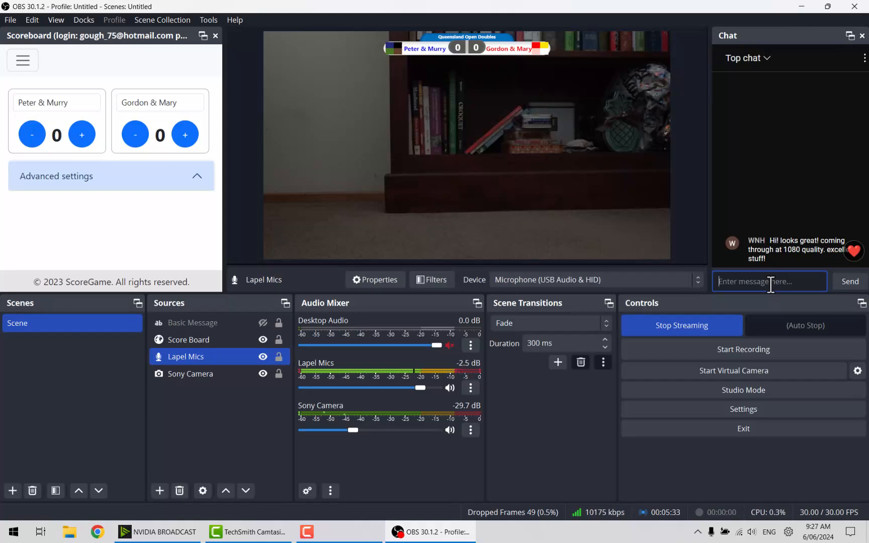
# Send the chat reply 'thanks, its our first stream', then select the Sony Camera source.
pyautogui.write('yj')
pyautogui.press('BackSpace')
pyautogui.write('h')
pyautogui.press('BackSpace')
pyautogui.press('BackSpace')
pyautogui.write('thanks, its our')
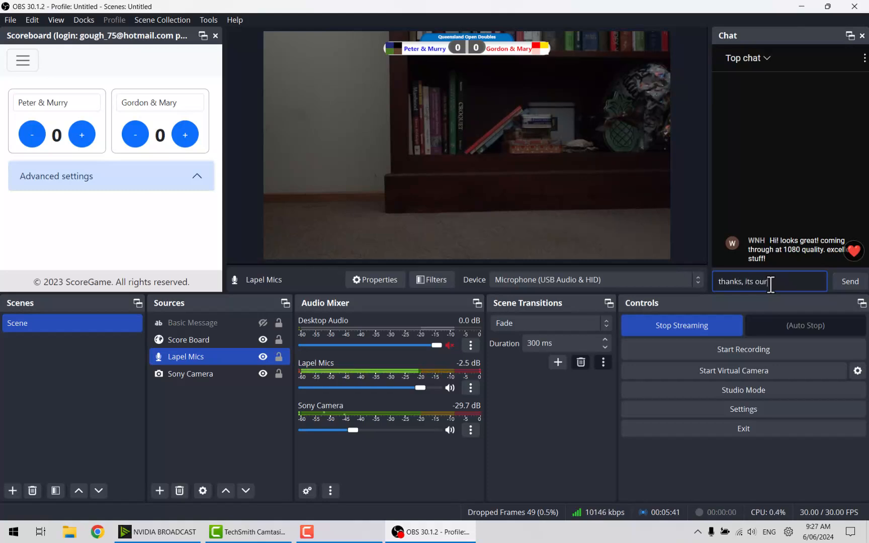
pyautogui.write(' first stream!')
pyautogui.press('Return')
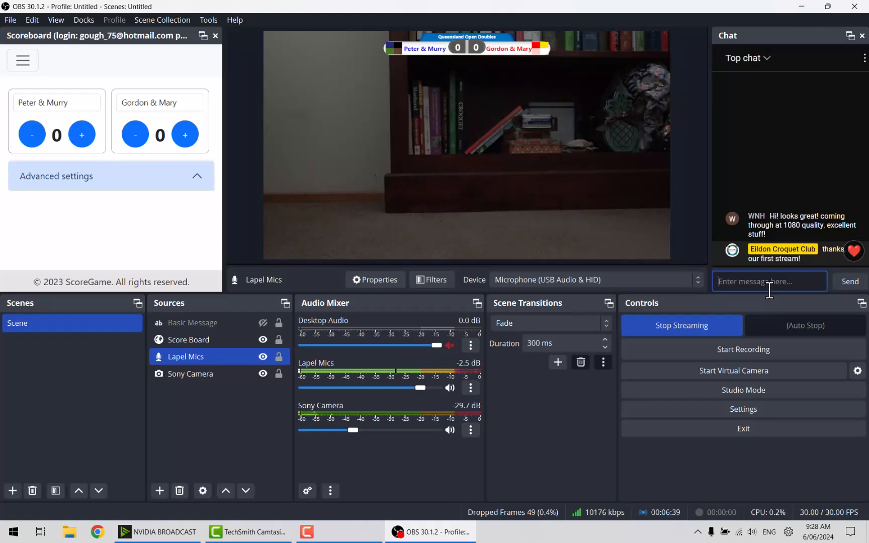
pyautogui.click(239, 376)
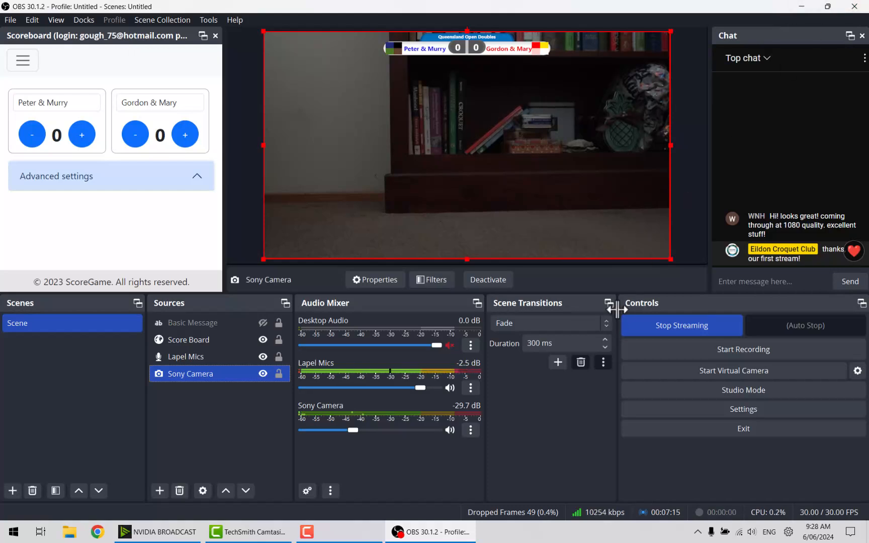
pyautogui.moveTo(675, 261); pyautogui.dragTo(476, 156)
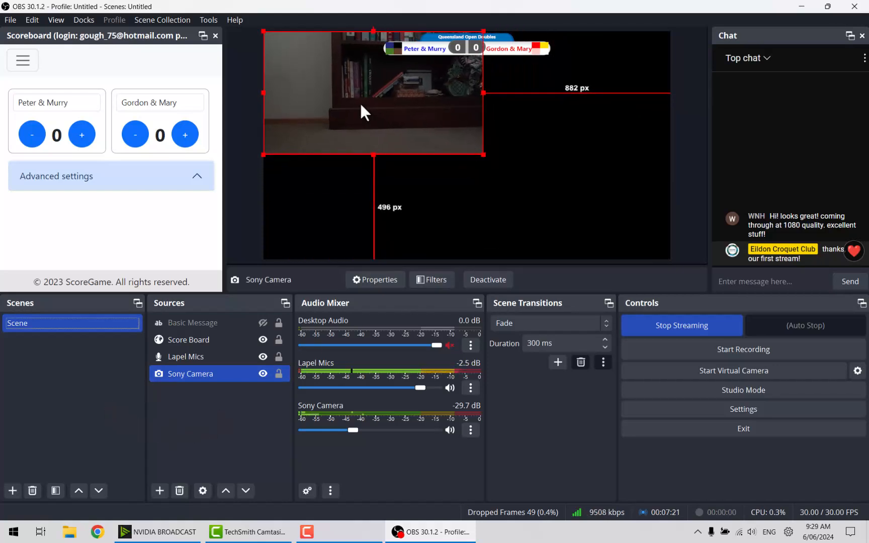
pyautogui.moveTo(482, 154); pyautogui.dragTo(669, 257)
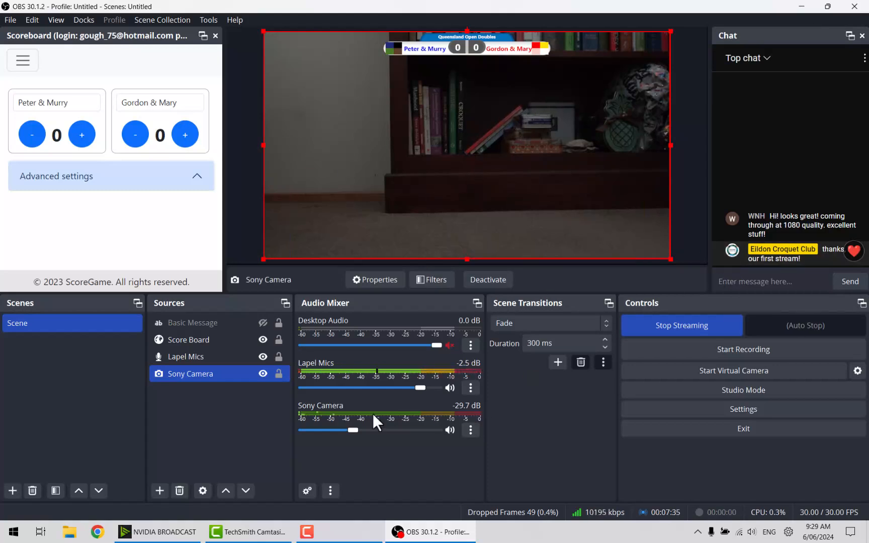
pyautogui.click(262, 321)
pyautogui.click(262, 322)
pyautogui.click(262, 322)
pyautogui.click(262, 321)
pyautogui.click(262, 322)
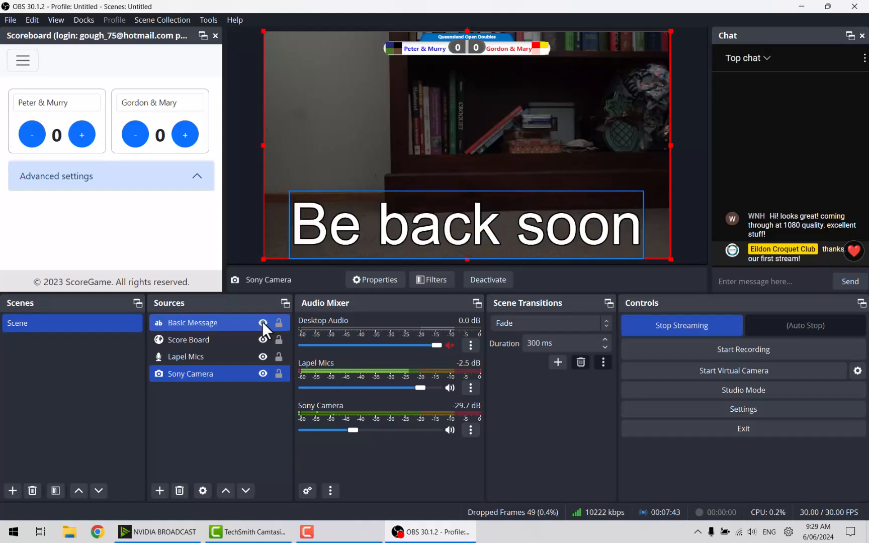
pyautogui.click(262, 322)
pyautogui.click(262, 321)
pyautogui.click(262, 322)
pyautogui.click(262, 322)
pyautogui.click(262, 321)
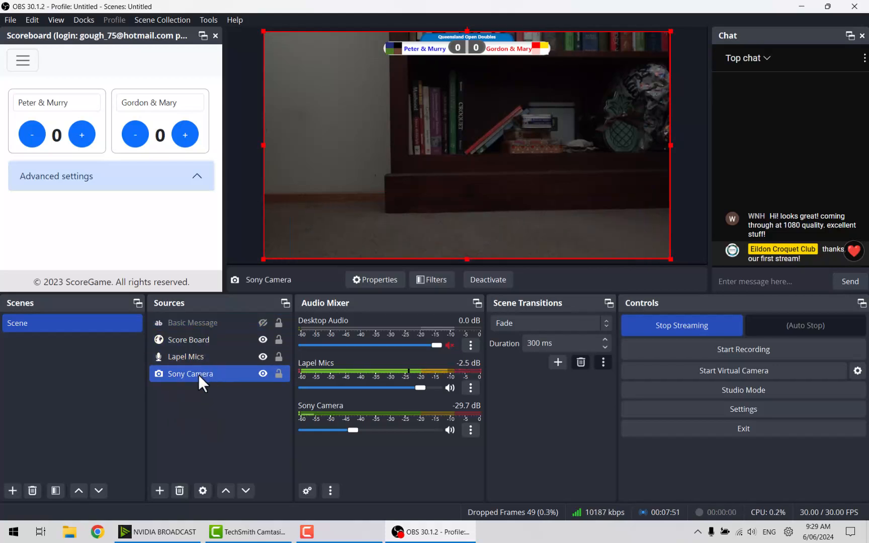
pyautogui.click(262, 324)
pyautogui.click(262, 324)
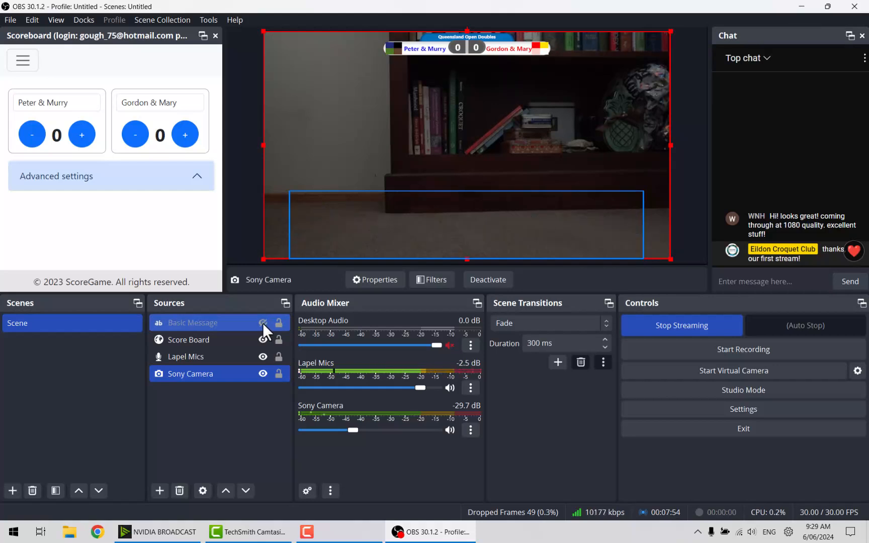
pyautogui.click(209, 326)
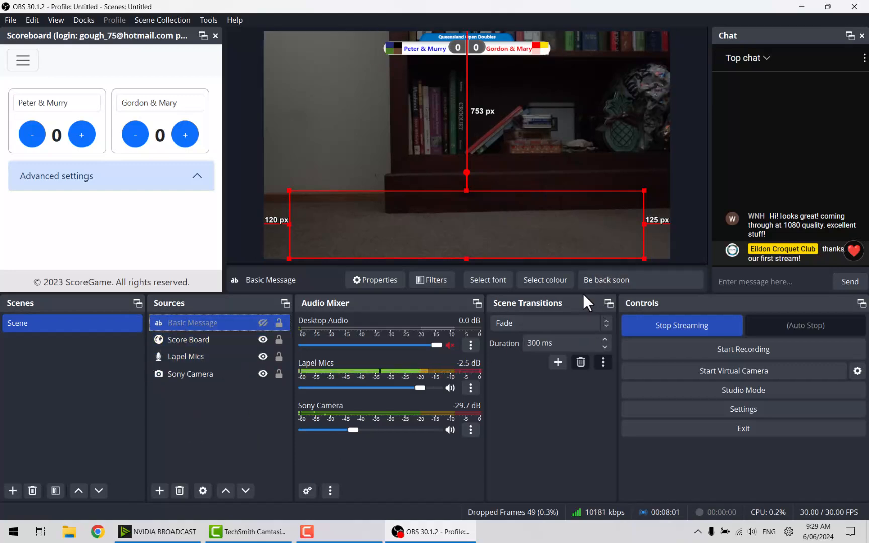
pyautogui.click(634, 280)
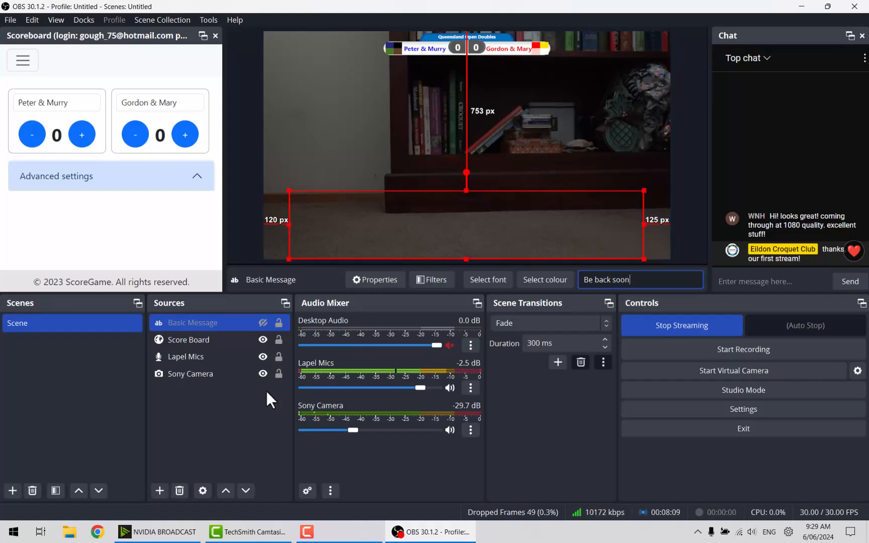
pyautogui.click(263, 322)
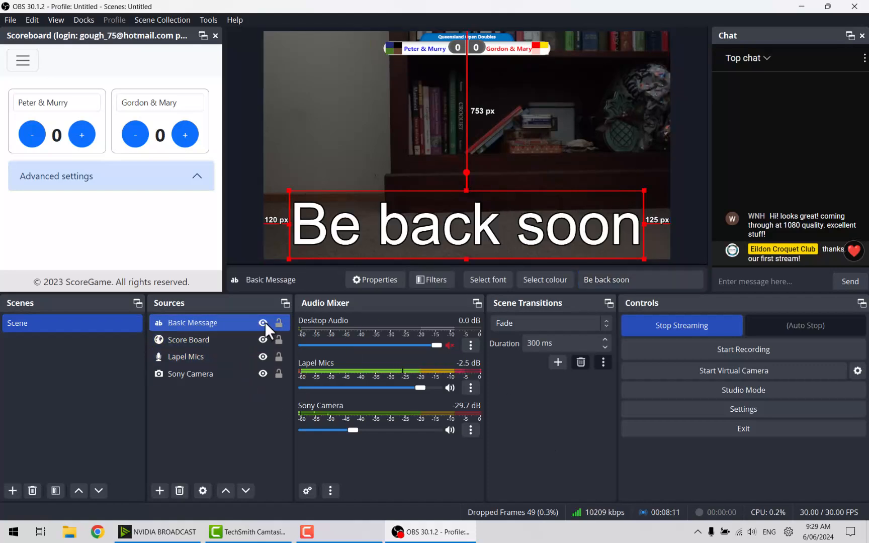
pyautogui.click(263, 323)
pyautogui.click(260, 340)
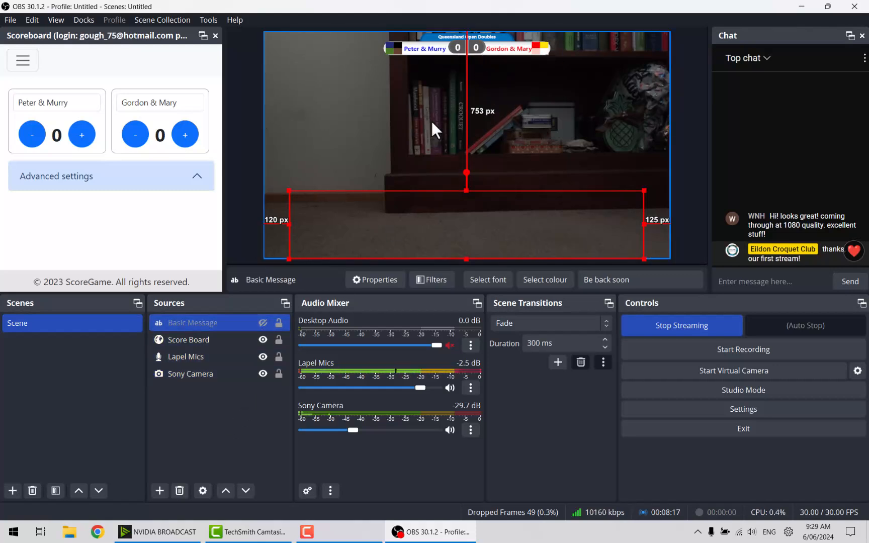
pyautogui.click(262, 340)
pyautogui.click(262, 340)
pyautogui.click(262, 340)
pyautogui.click(262, 339)
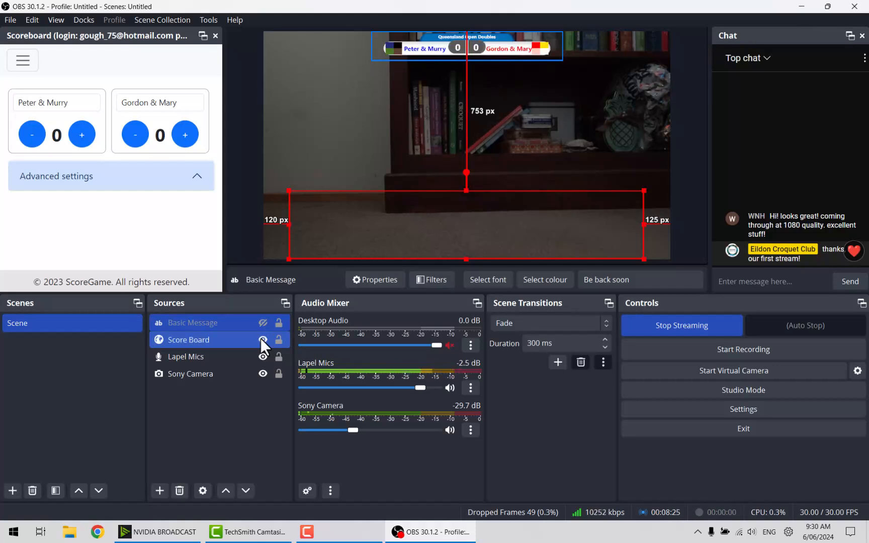
pyautogui.click(225, 412)
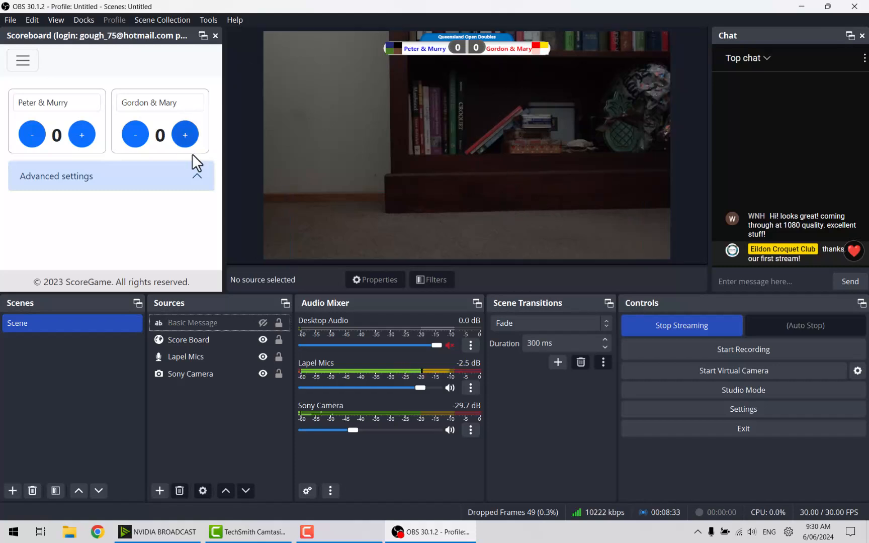
pyautogui.click(280, 368)
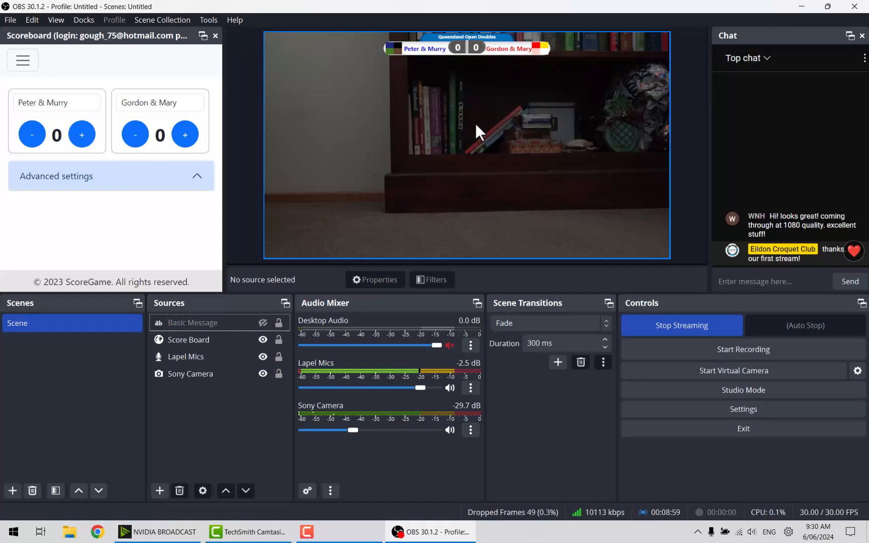
pyautogui.click(70, 326)
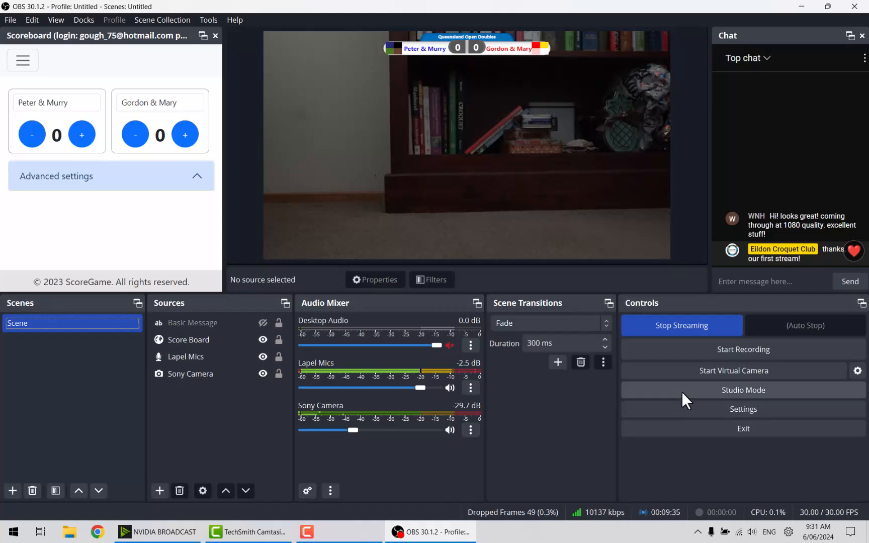
# Stop the live stream and confirm ending it, then select the Basic Message source.
pyautogui.click(670, 328)
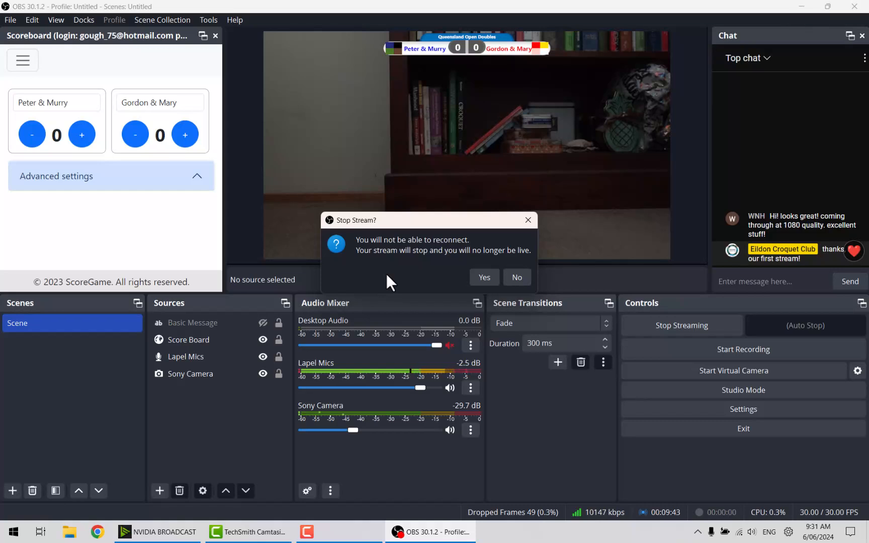
pyautogui.click(485, 278)
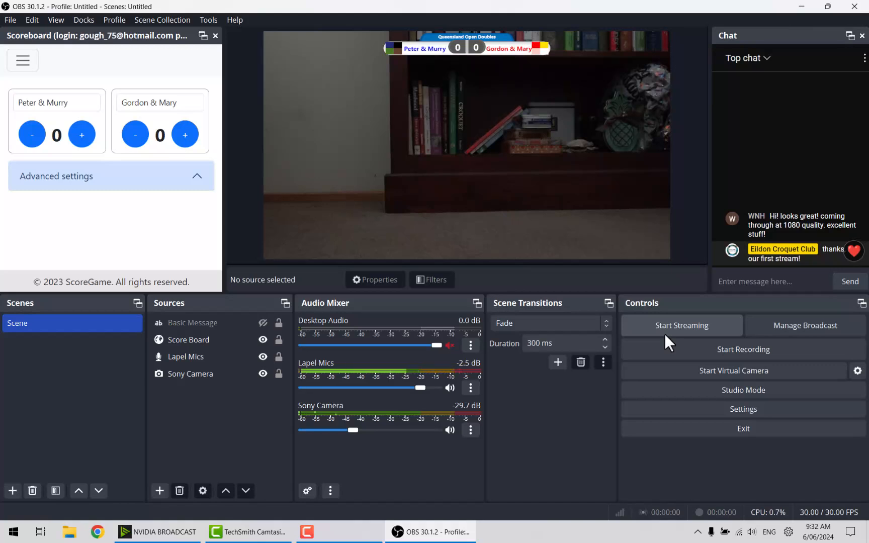
pyautogui.click(205, 322)
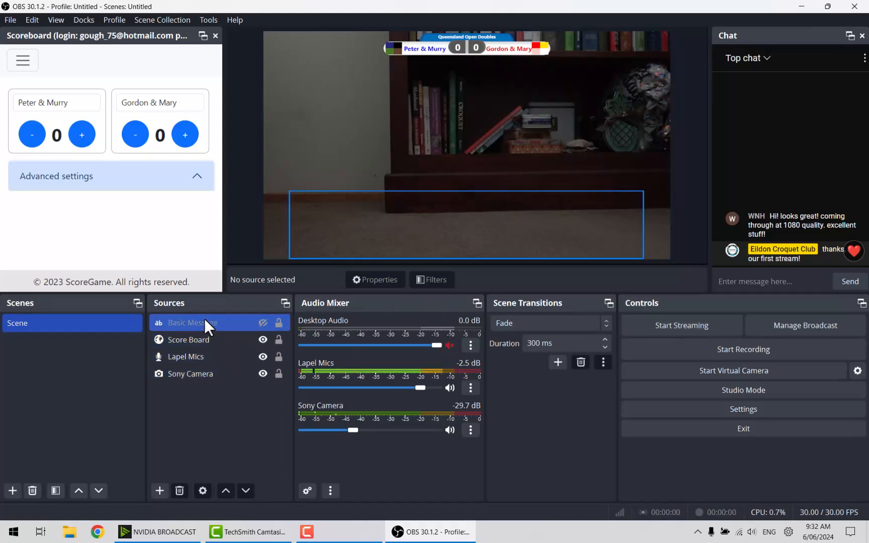